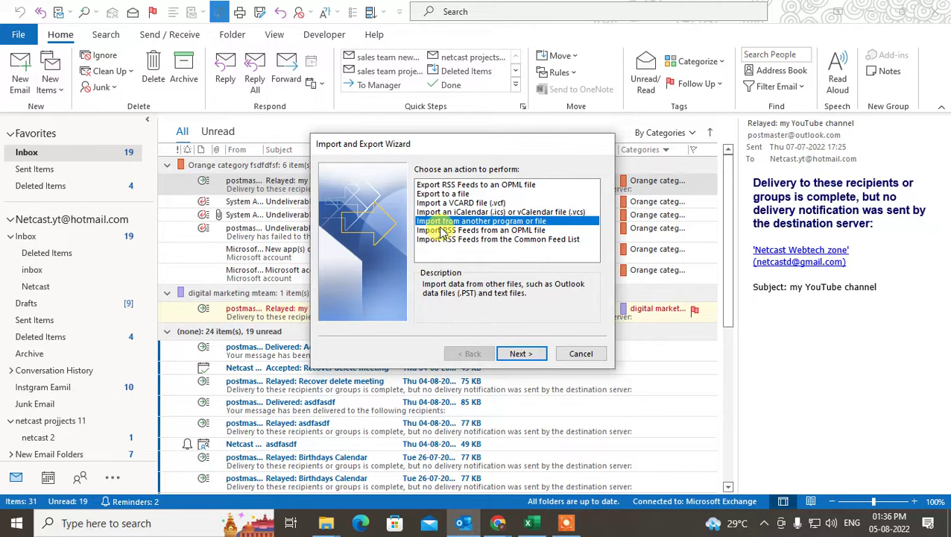
# Step: Choose to export to a file and set the file type to Outlook Data File (.pst)
pyautogui.click(444, 193)
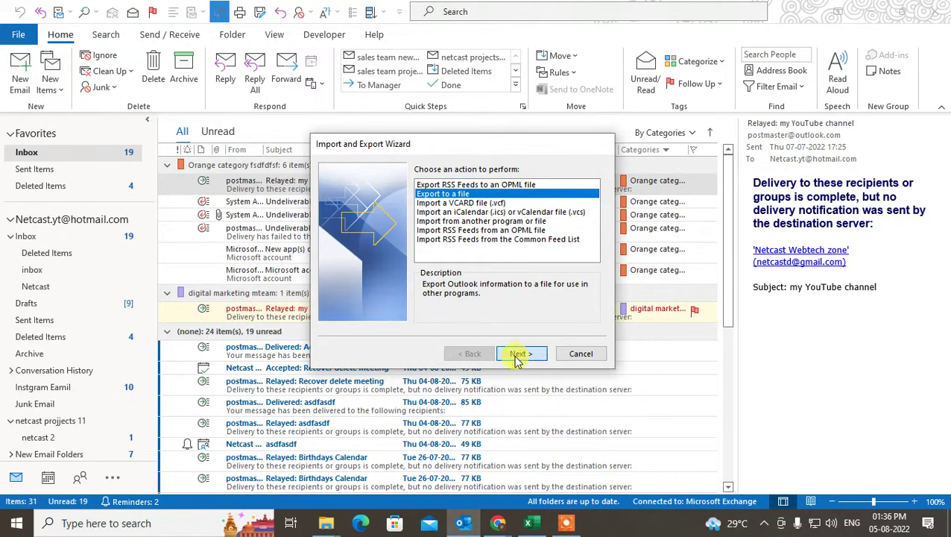
pyautogui.click(518, 356)
pyautogui.click(466, 194)
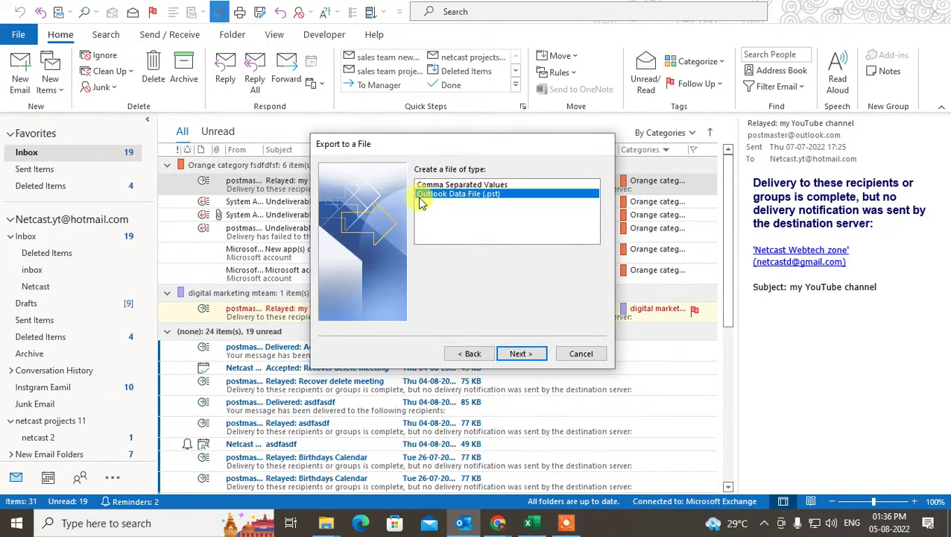
pyautogui.click(462, 185)
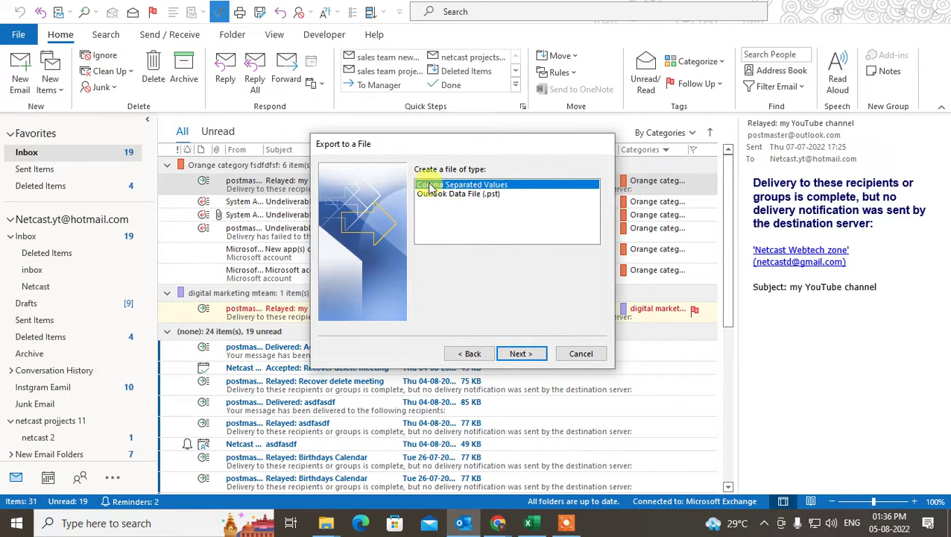
pyautogui.click(478, 194)
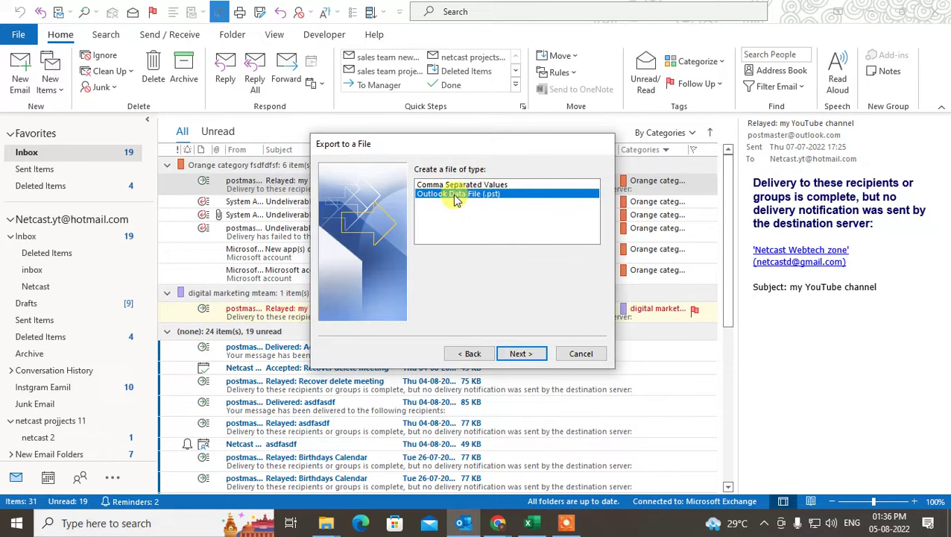
pyautogui.click(520, 354)
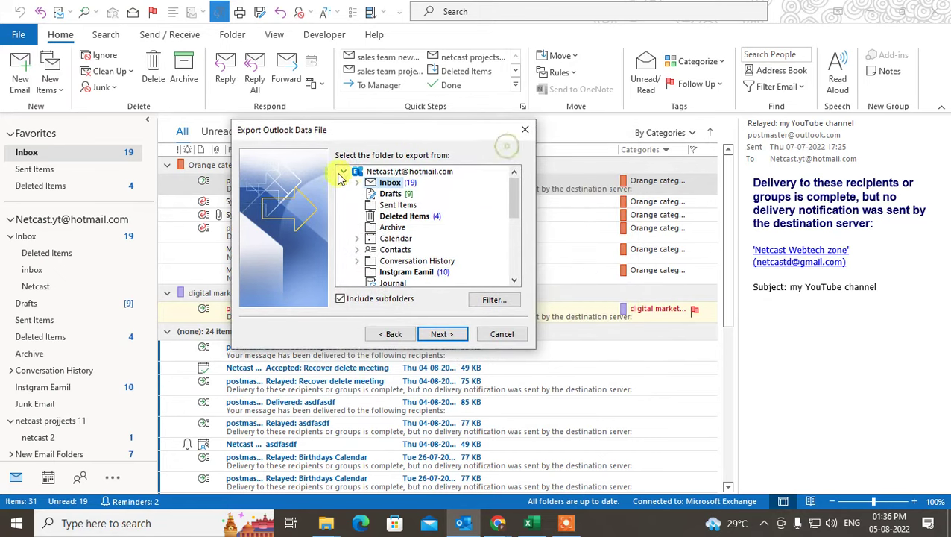
# Step: Select the top level of the Hotmail account as the export source, with subfolders included
pyautogui.click(341, 173)
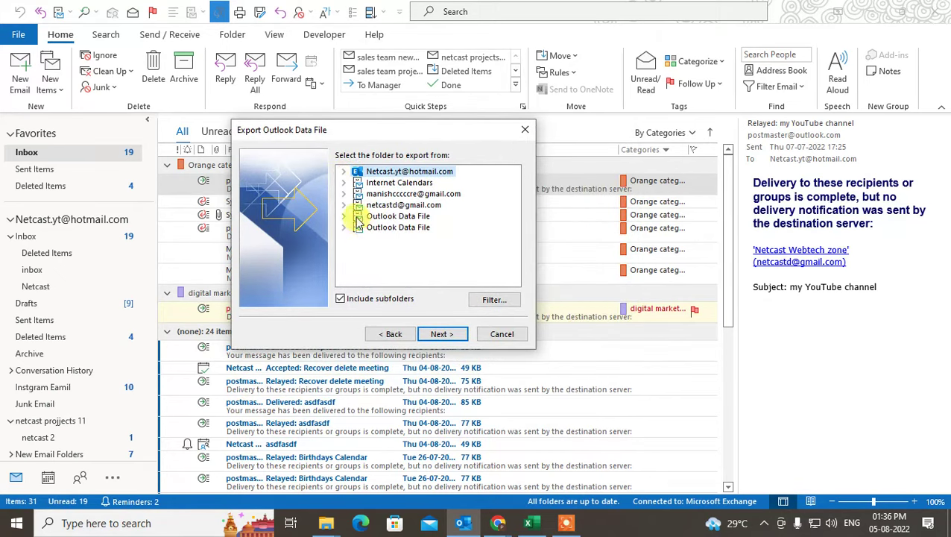
pyautogui.click(397, 194)
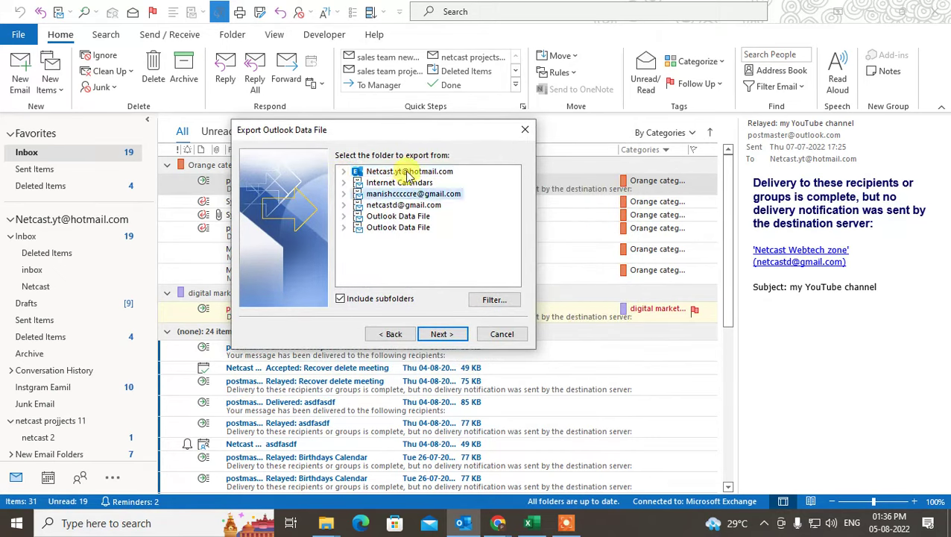
pyautogui.click(414, 172)
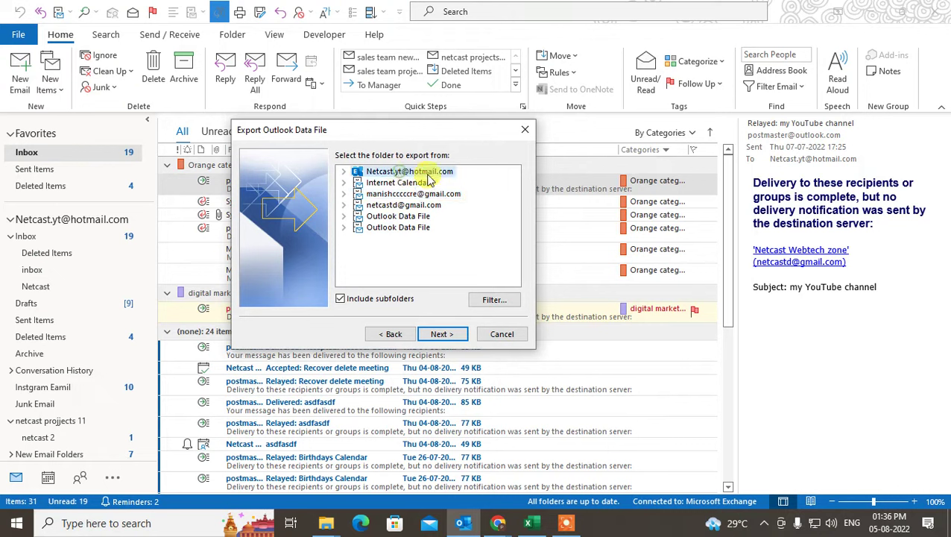
pyautogui.click(343, 171)
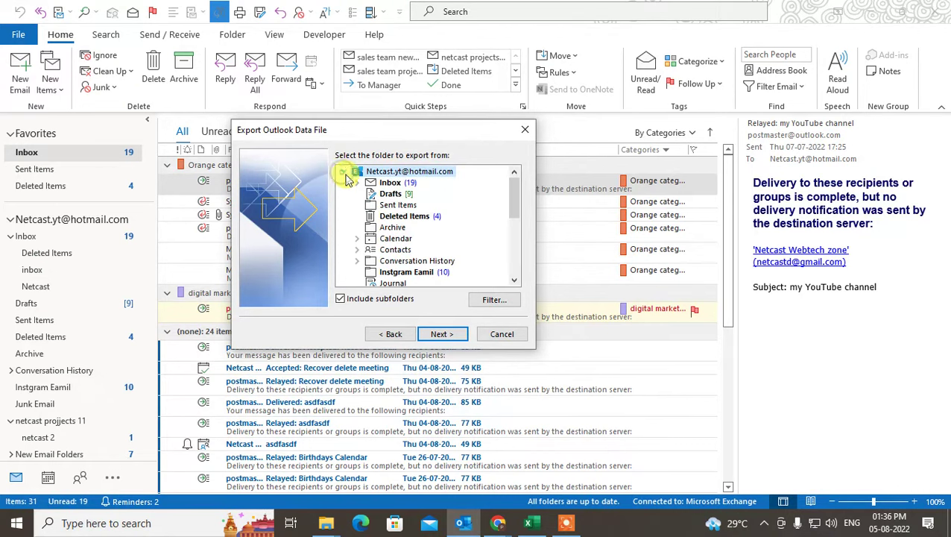
pyautogui.click(344, 171)
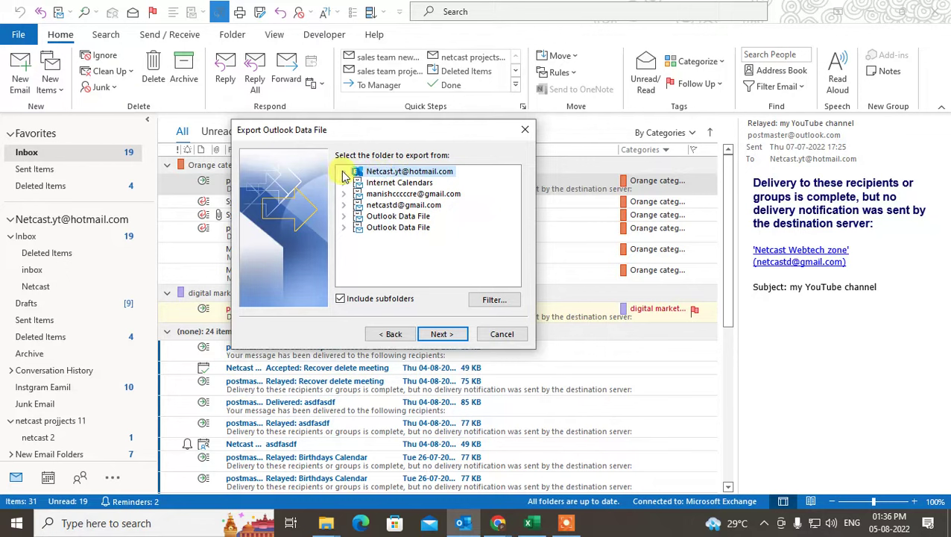
pyautogui.doubleClick(384, 174)
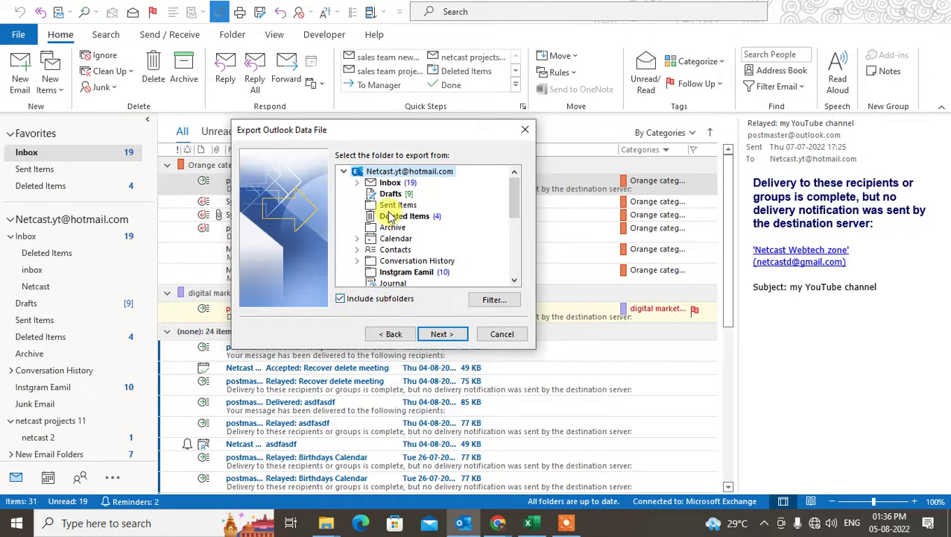
pyautogui.click(340, 299)
pyautogui.click(346, 304)
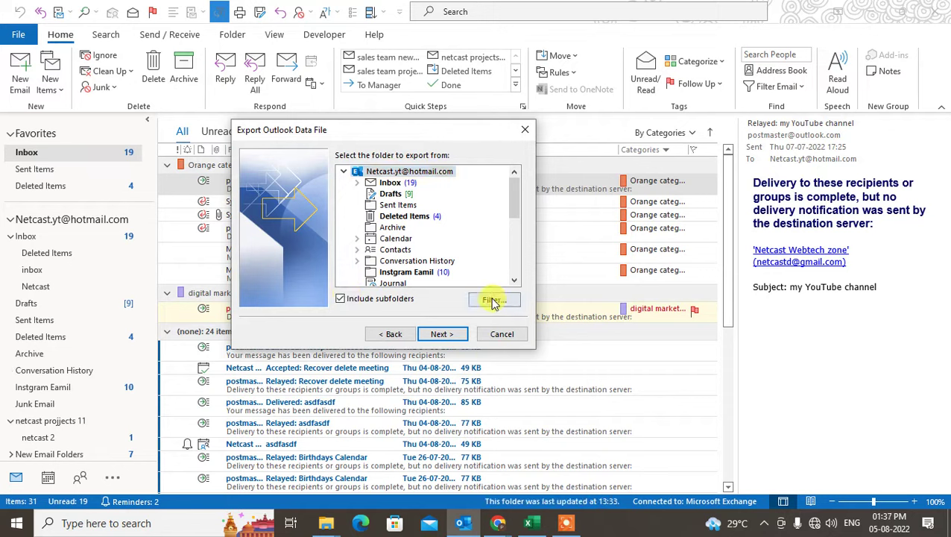
# Step: Review the export filter's message, More Choices and Advanced options, and close the filter without setting any criteria
pyautogui.click(489, 300)
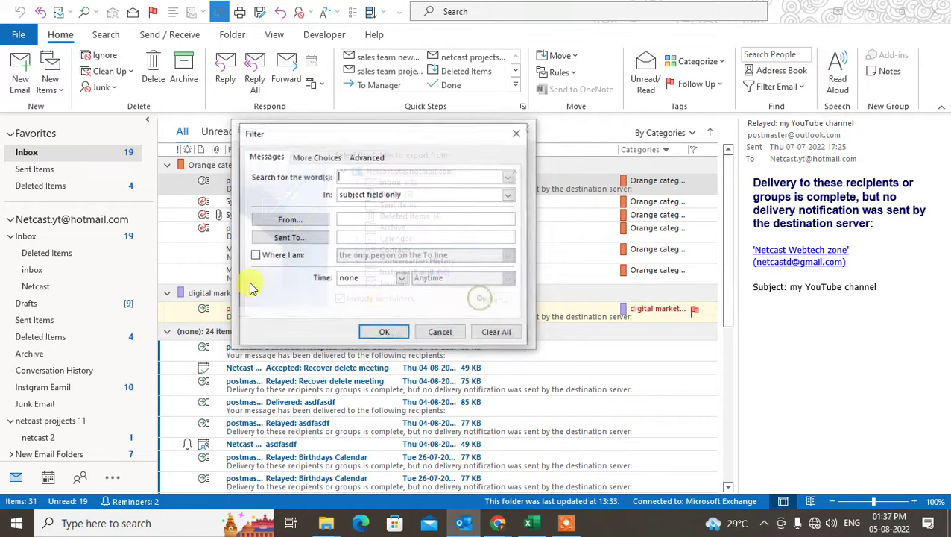
pyautogui.click(313, 156)
pyautogui.click(380, 158)
pyautogui.click(517, 133)
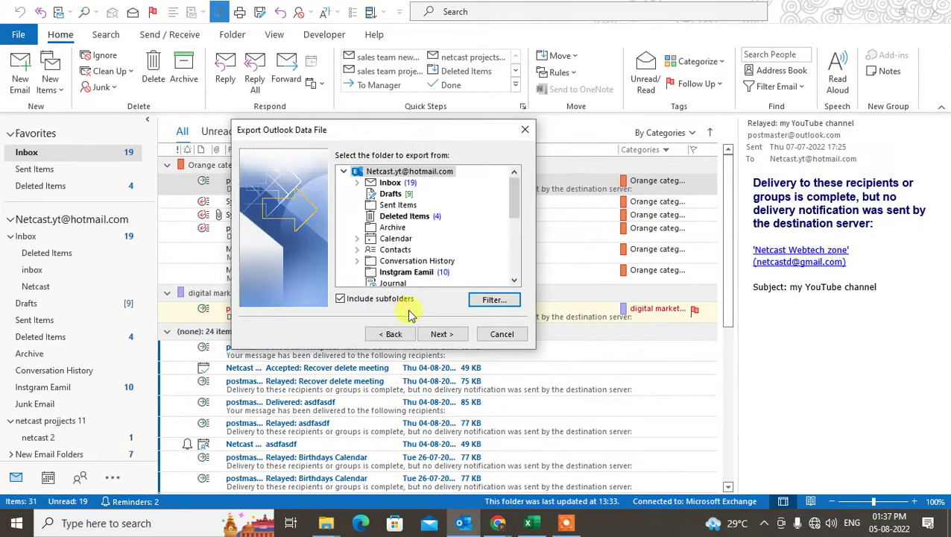
# Step: Set the exported file's name to "backup today" in the Outlook Files folder and check the resulting save path
pyautogui.click(440, 334)
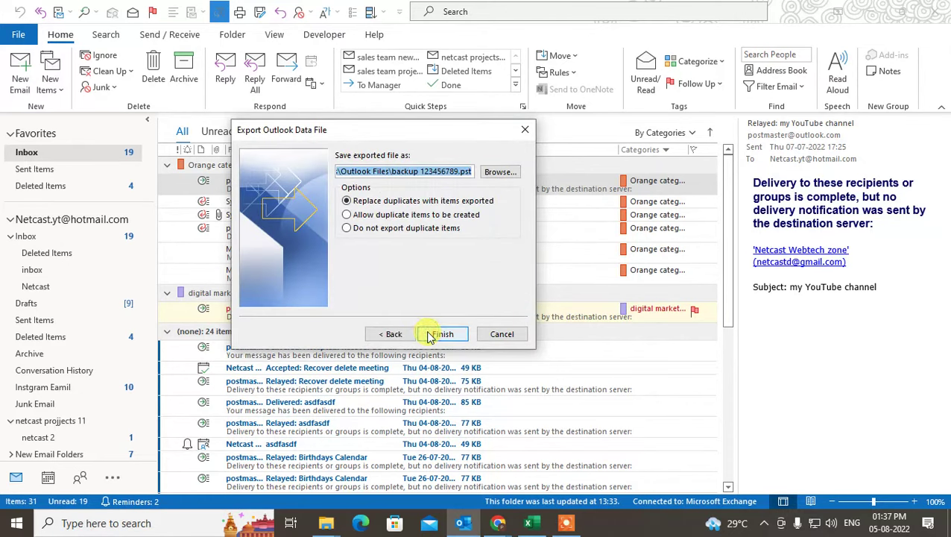
pyautogui.click(395, 175)
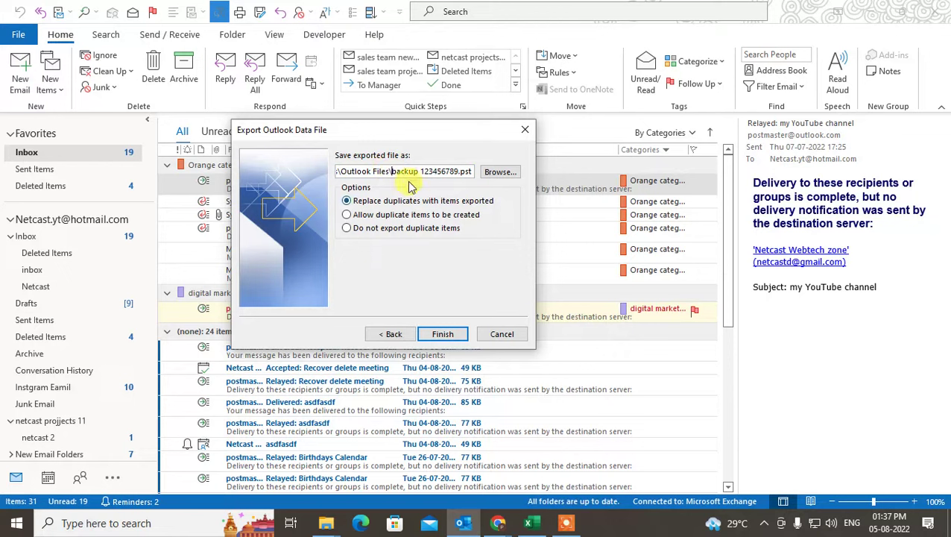
pyautogui.moveTo(392, 172); pyautogui.dragTo(466, 171)
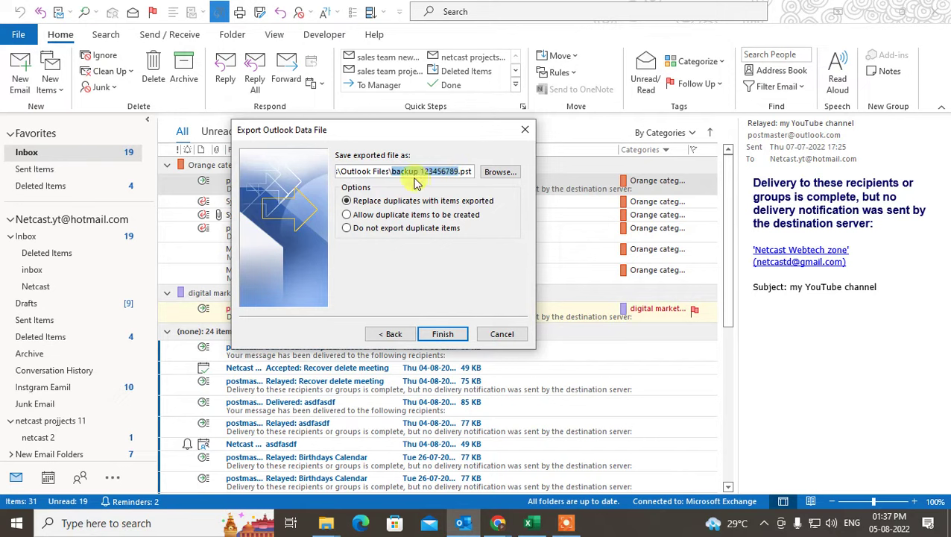
pyautogui.click(501, 173)
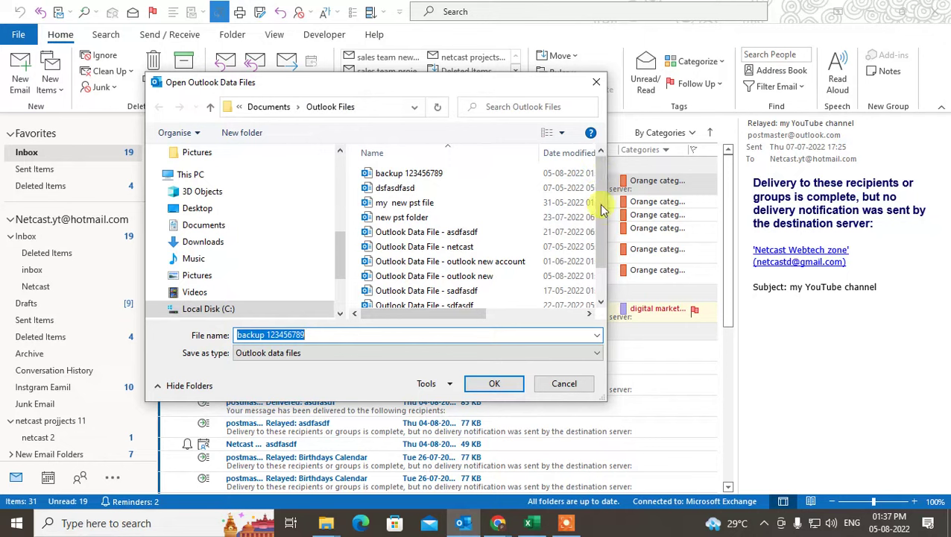
pyautogui.scroll(-1, 601, 193)
pyautogui.click(292, 334)
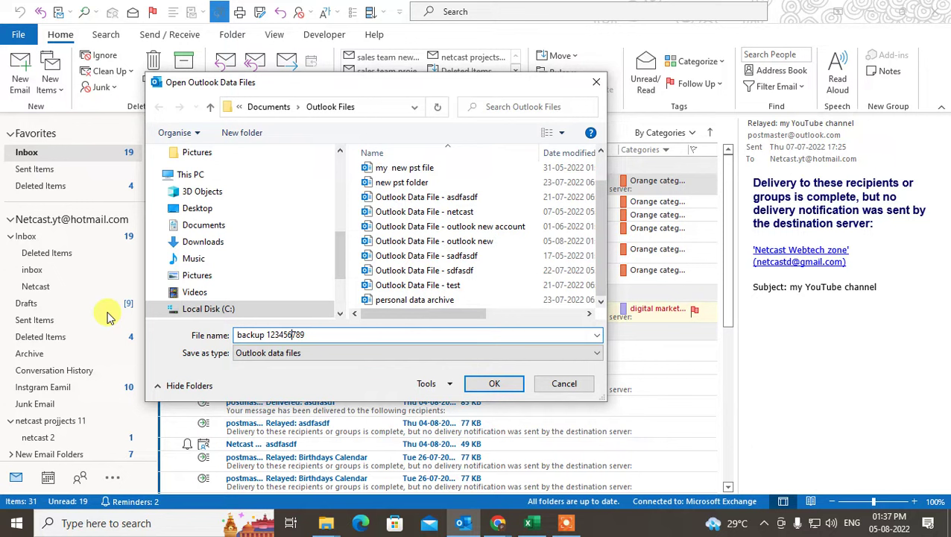
pyautogui.tripleClick(377, 335)
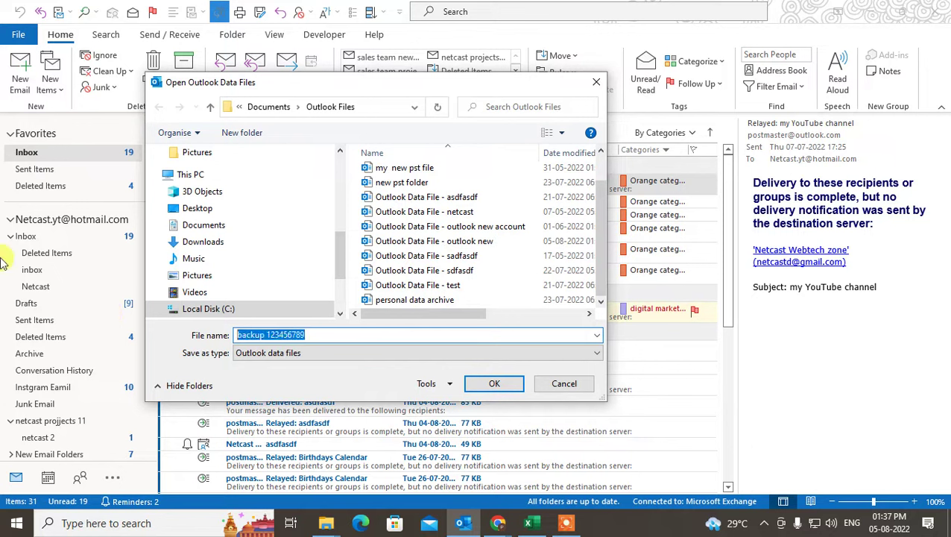
pyautogui.write('backup')
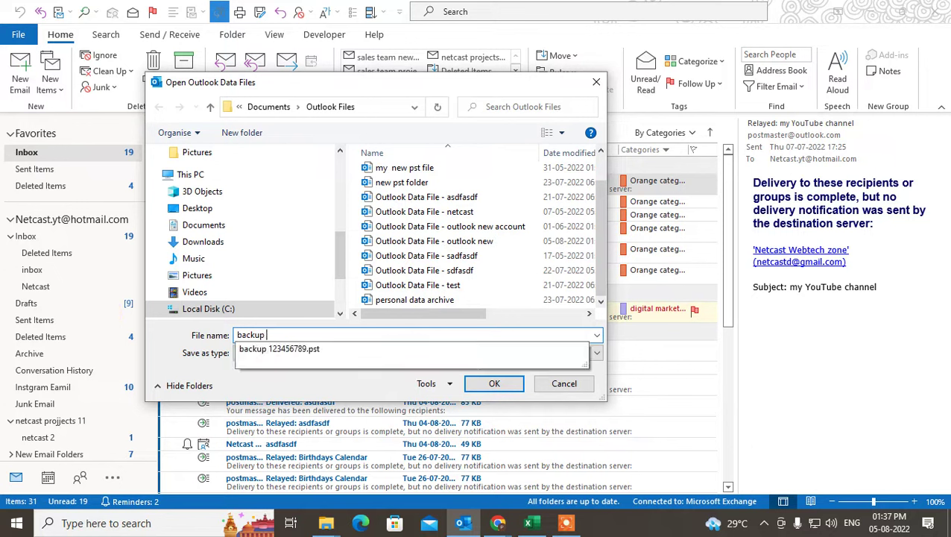
pyautogui.write(' today')
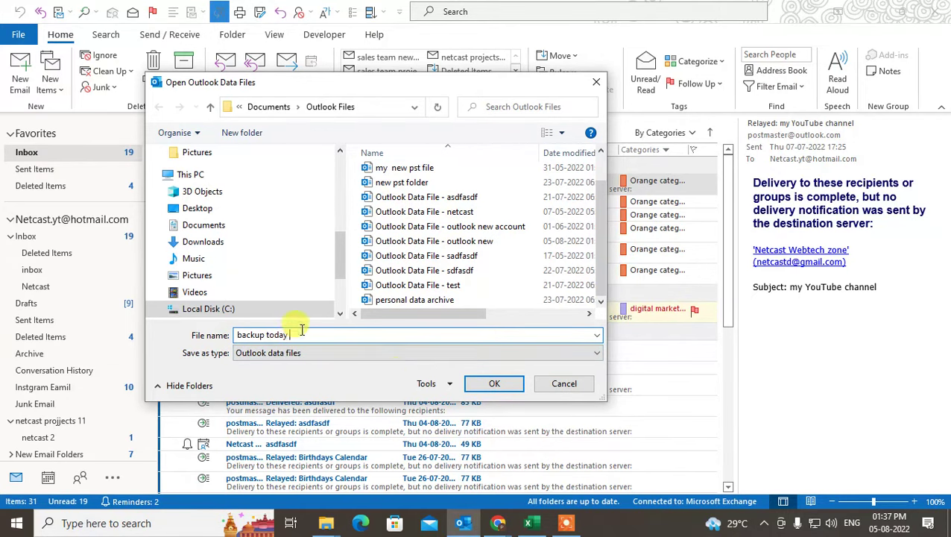
pyautogui.click(494, 383)
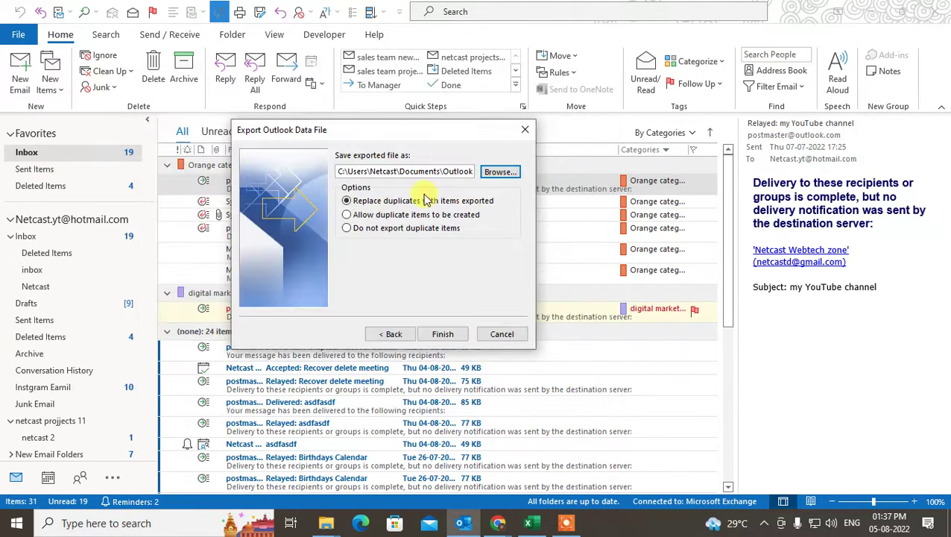
pyautogui.click(452, 171)
pyautogui.press('End')
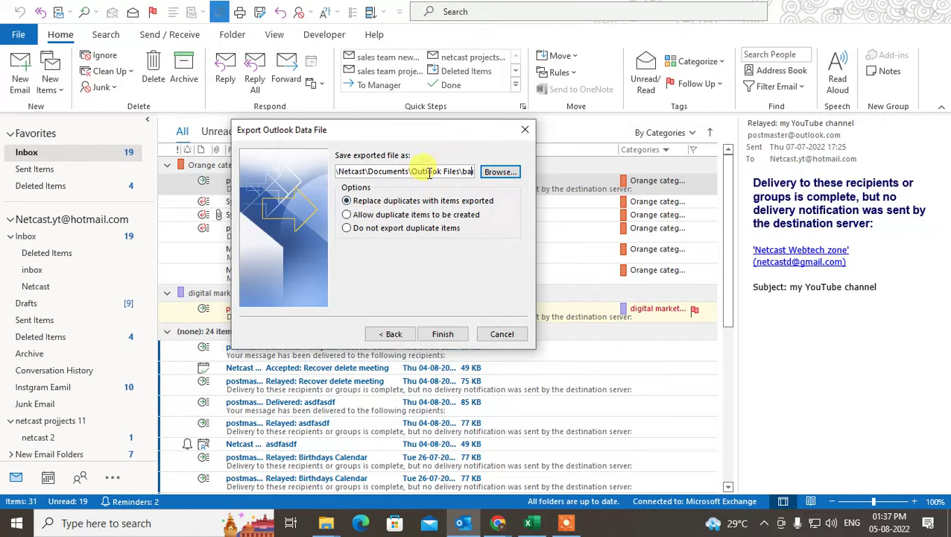
pyautogui.press('End')
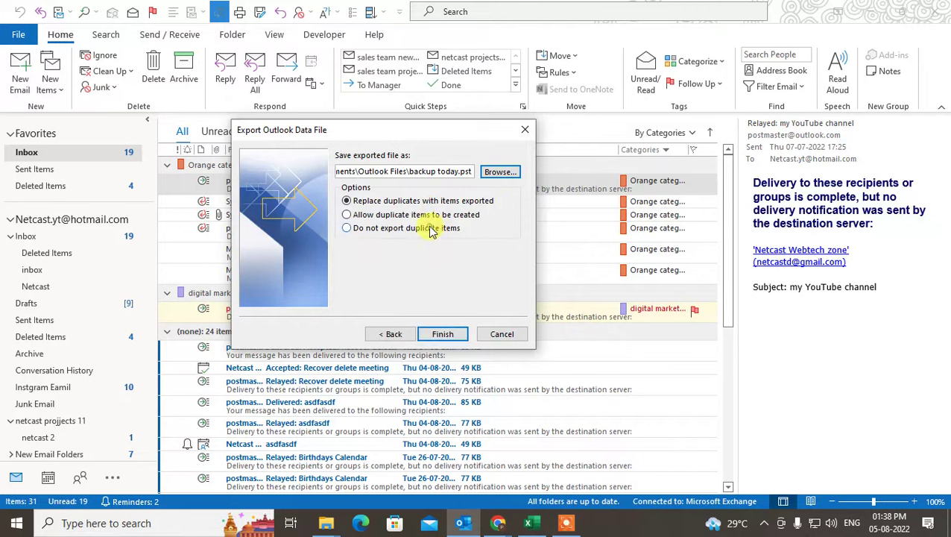
# Step: Set the duplicates option to "Do not export duplicate items" and finish the export wizard
pyautogui.click(406, 229)
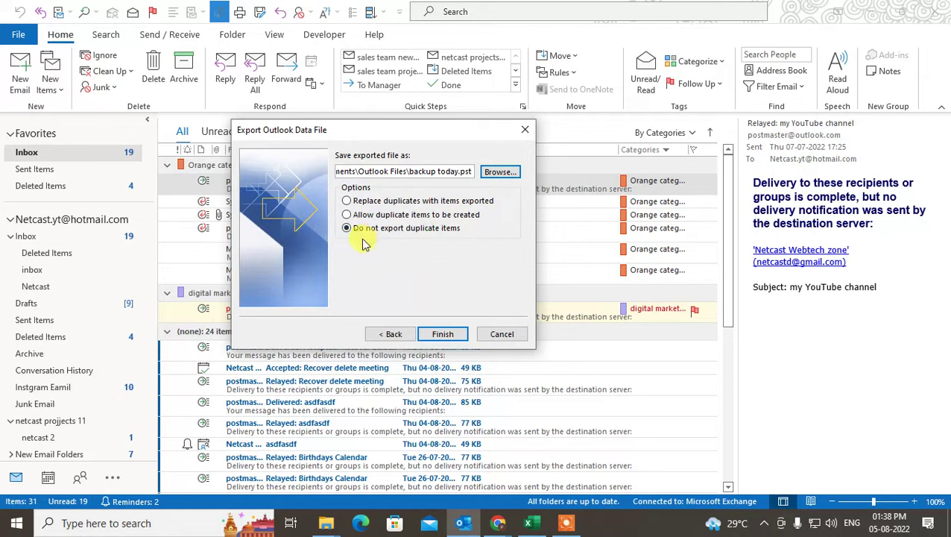
pyautogui.click(408, 215)
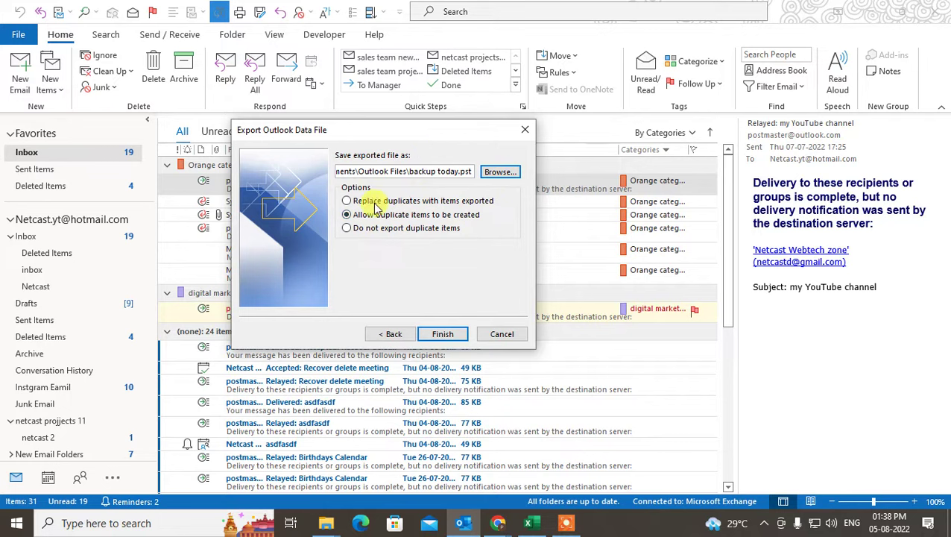
pyautogui.click(384, 229)
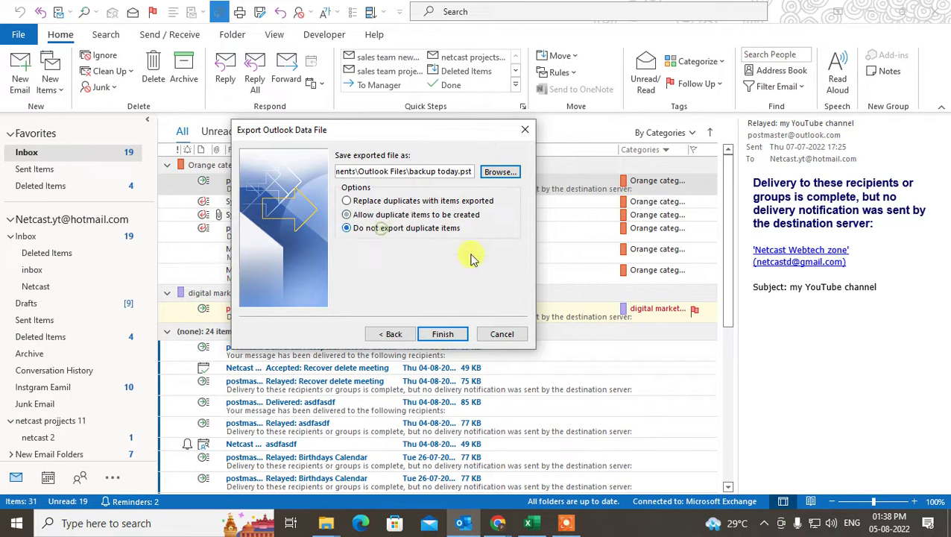
pyautogui.click(432, 332)
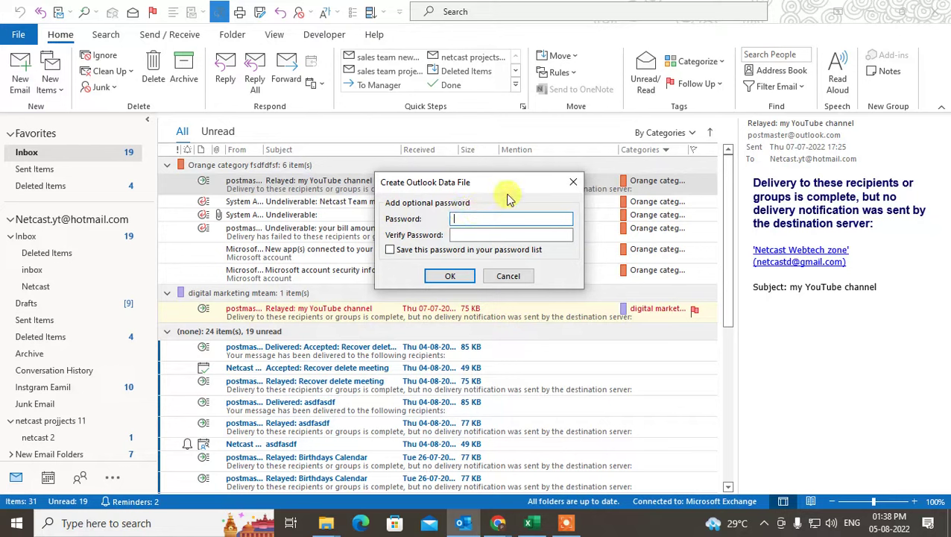
# Step: Create the Outlook data file with the optional password fields left blank
pyautogui.moveTo(504, 182); pyautogui.dragTo(386, 151)
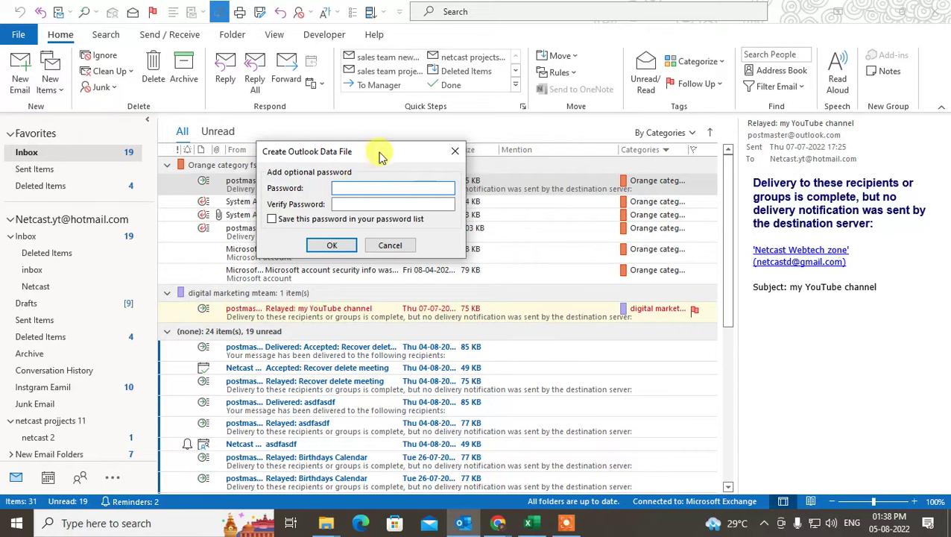
pyautogui.moveTo(380, 154); pyautogui.dragTo(397, 151)
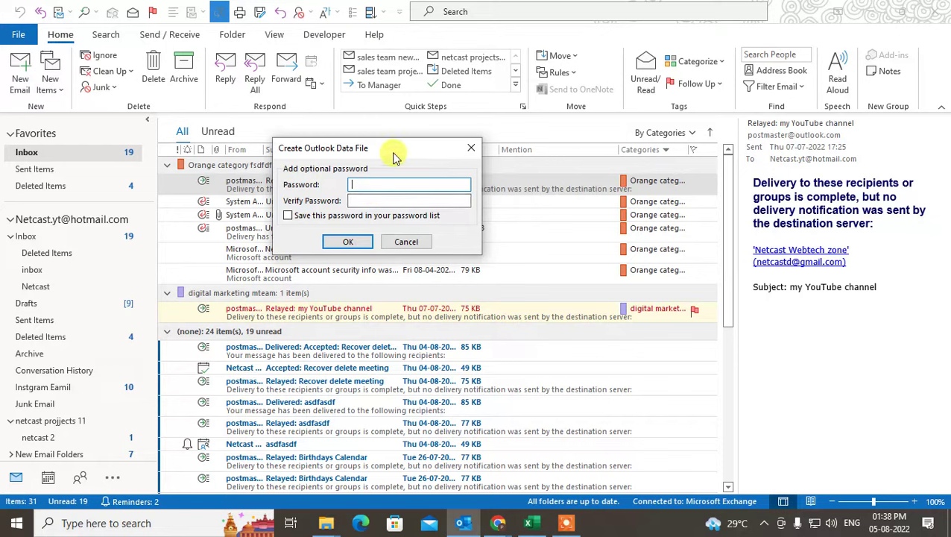
pyautogui.moveTo(395, 158); pyautogui.dragTo(416, 146)
pyautogui.click(364, 229)
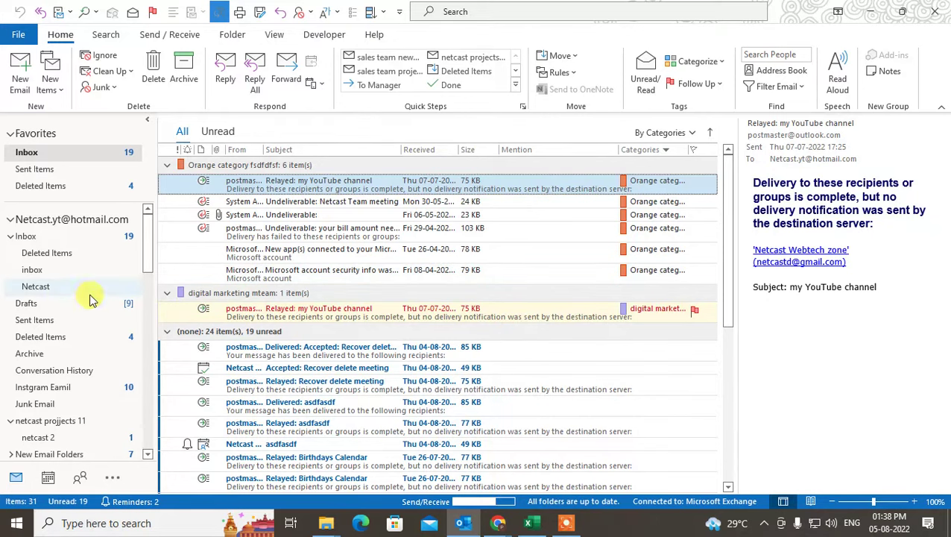
# Step: Inspect the first Outlook Data File's folders in the folder list, and collapse both Outlook Data File entries
pyautogui.scroll(-5, 32, 299)
pyautogui.scroll(-10, 111, 335)
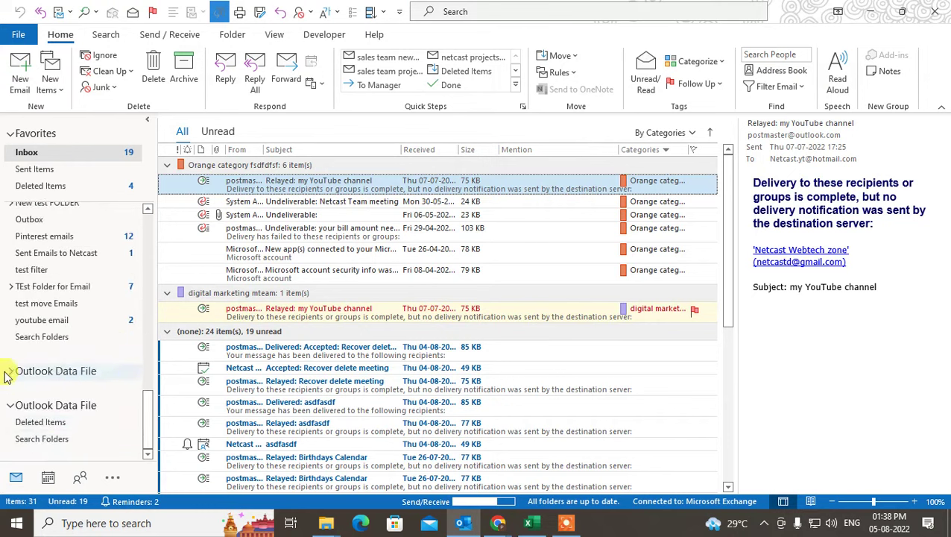
pyautogui.click(9, 373)
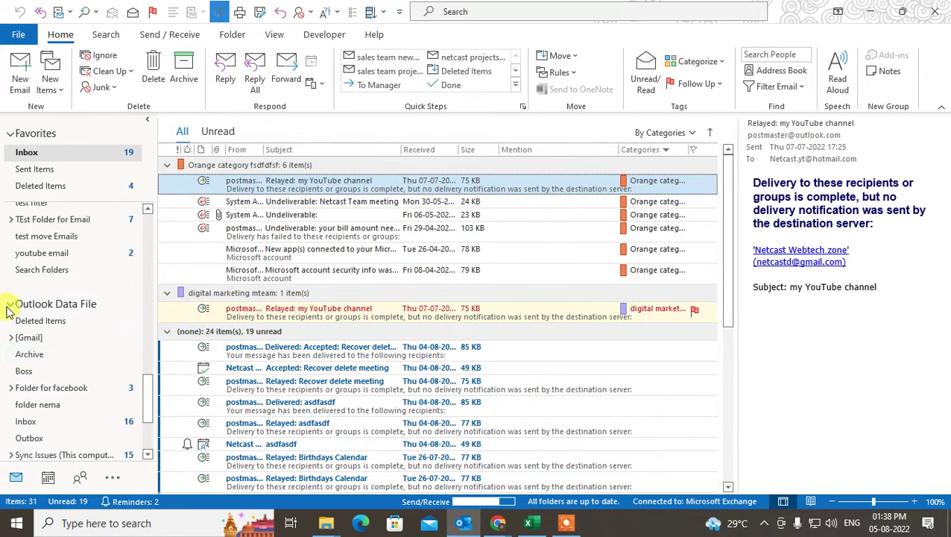
pyautogui.click(8, 307)
pyautogui.click(9, 415)
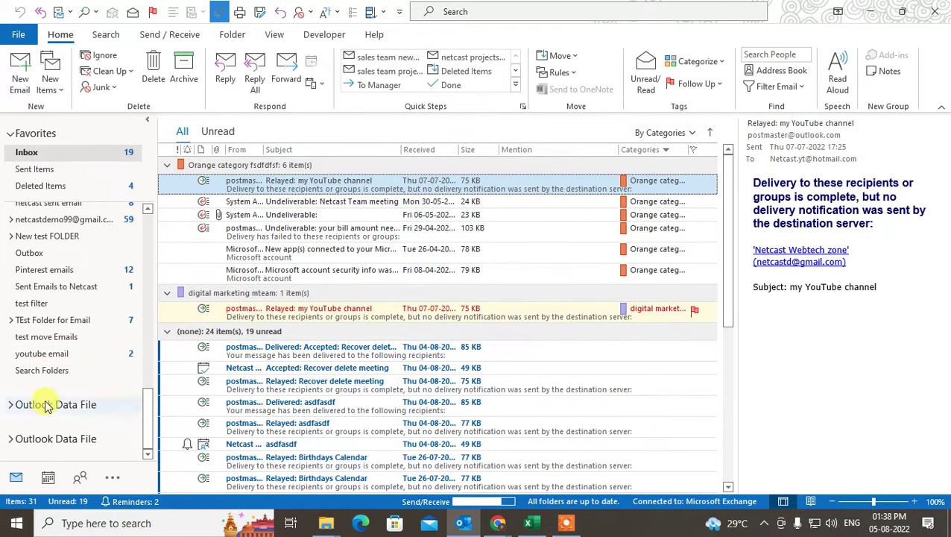
# Step: Open the "backup today" Outlook data file from the Outlook Files folder
pyautogui.click(18, 35)
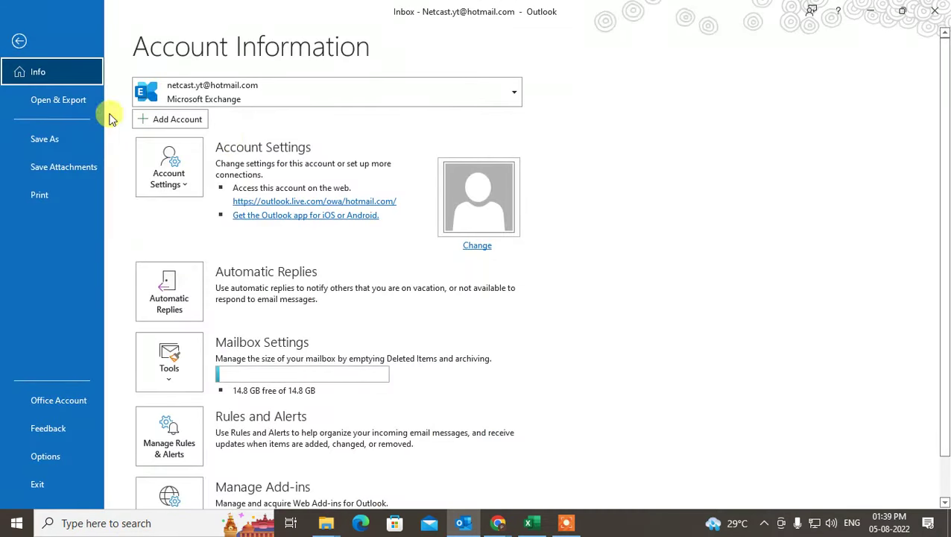
pyautogui.click(74, 103)
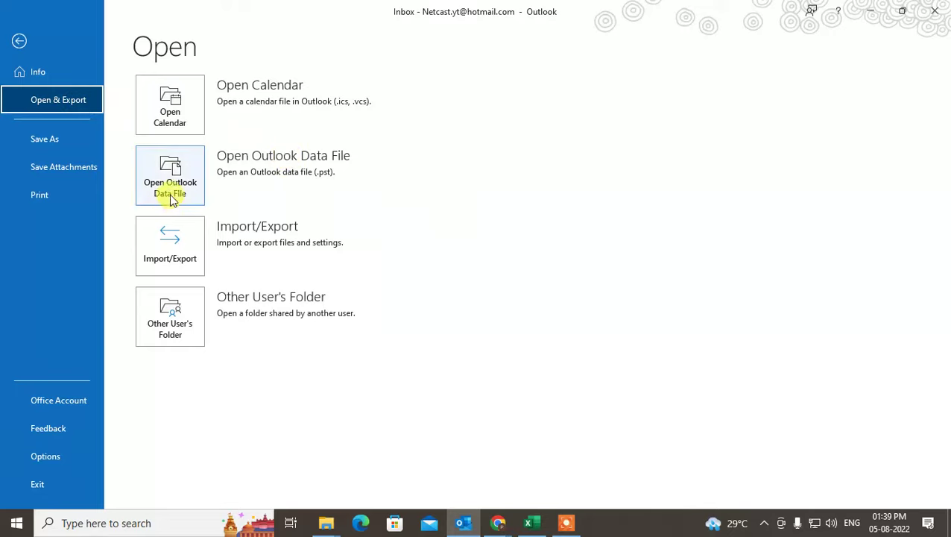
pyautogui.click(179, 187)
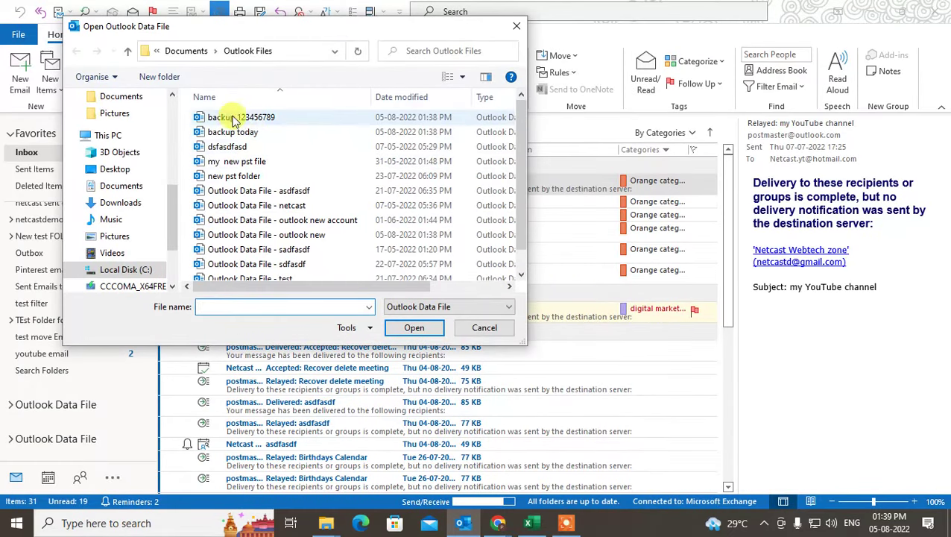
pyautogui.click(250, 133)
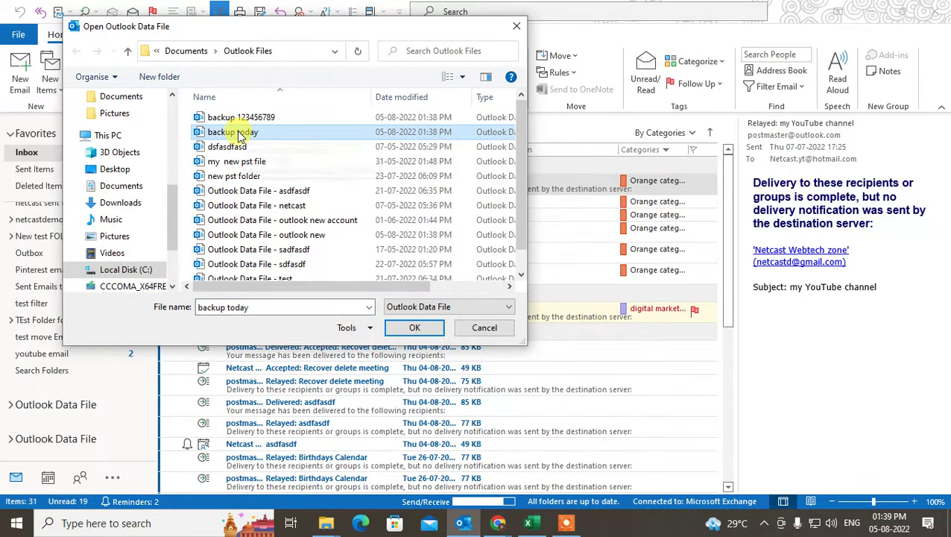
pyautogui.click(238, 134)
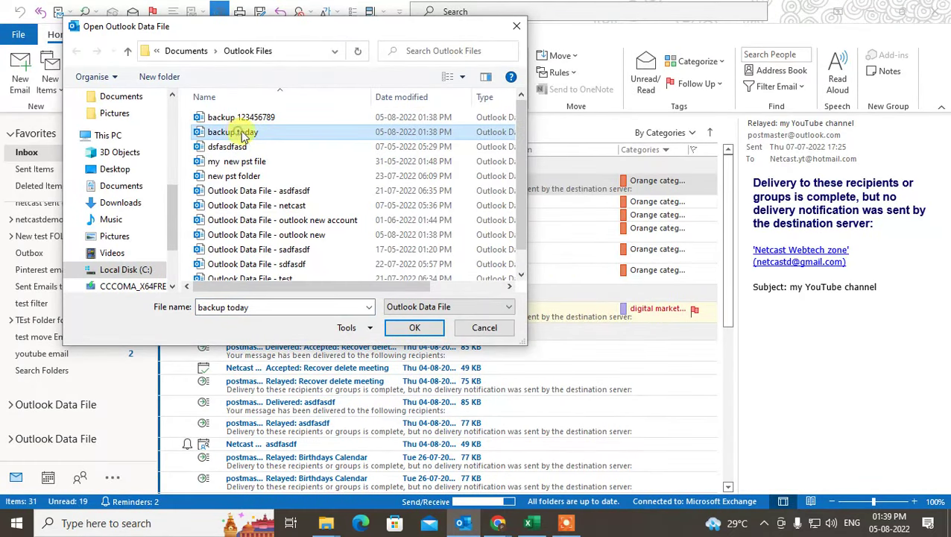
pyautogui.click(427, 331)
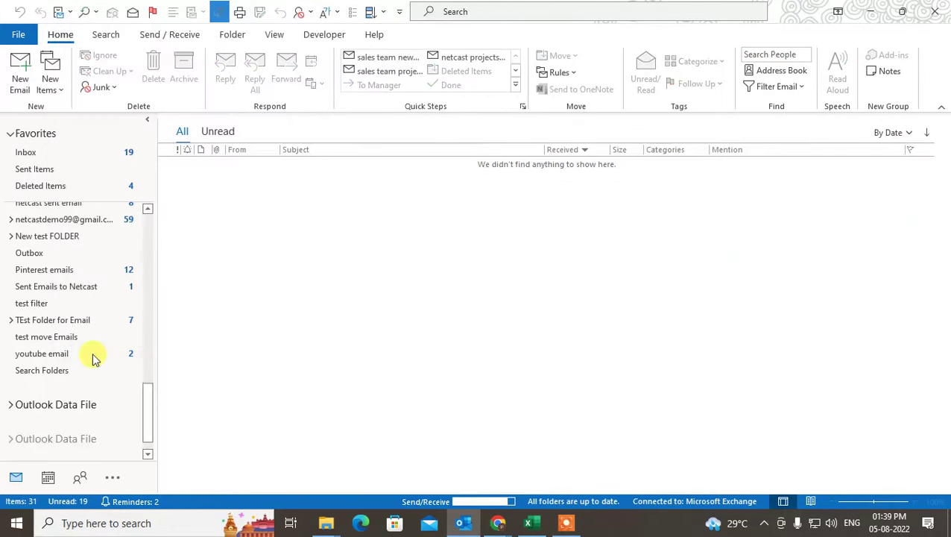
# Step: Expand the last Outlook Data File in the folder list and look through its folders
pyautogui.scroll(-1, 93, 357)
pyautogui.click(10, 404)
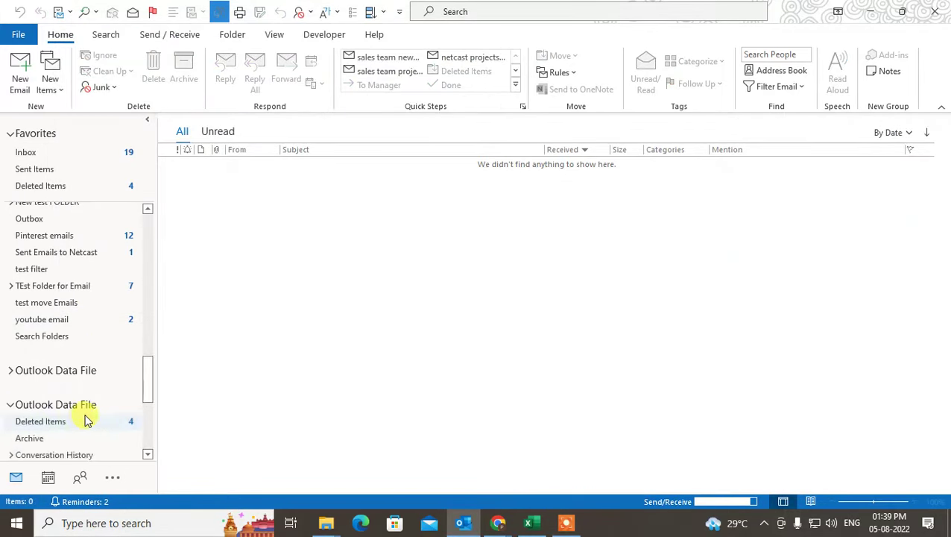
pyautogui.scroll(-1, 74, 410)
pyautogui.scroll(4, 102, 392)
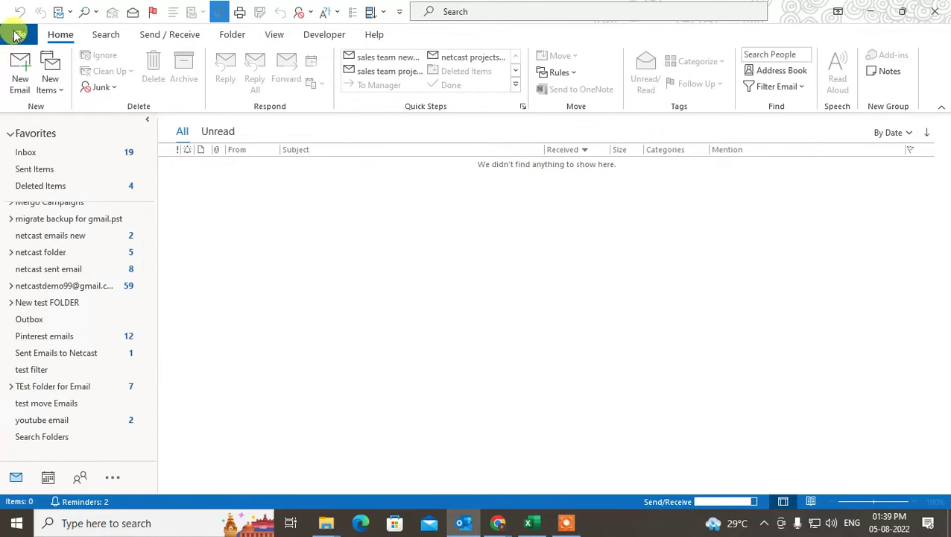
# Step: Bring up the Open Outlook Data File dialog again and copy the "backup today" file in Outlook Files
pyautogui.click(18, 35)
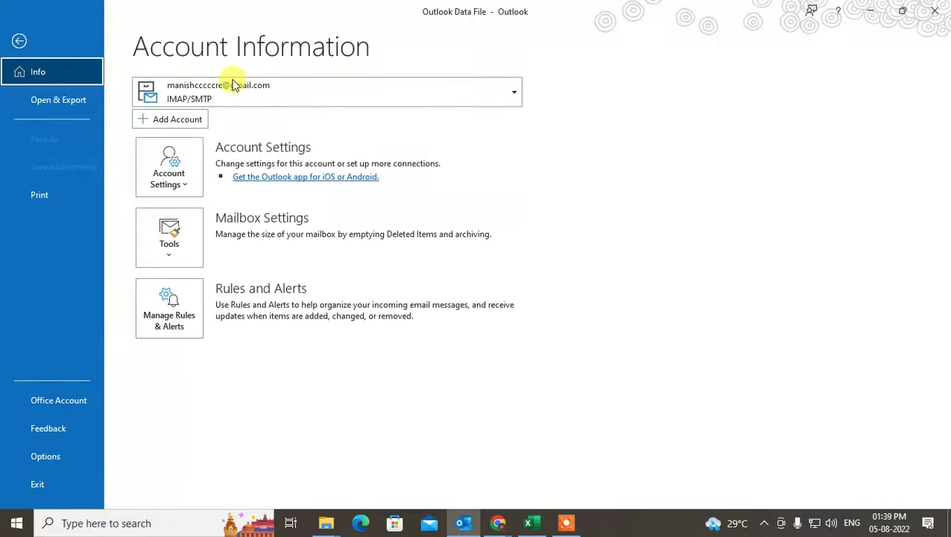
pyautogui.click(63, 97)
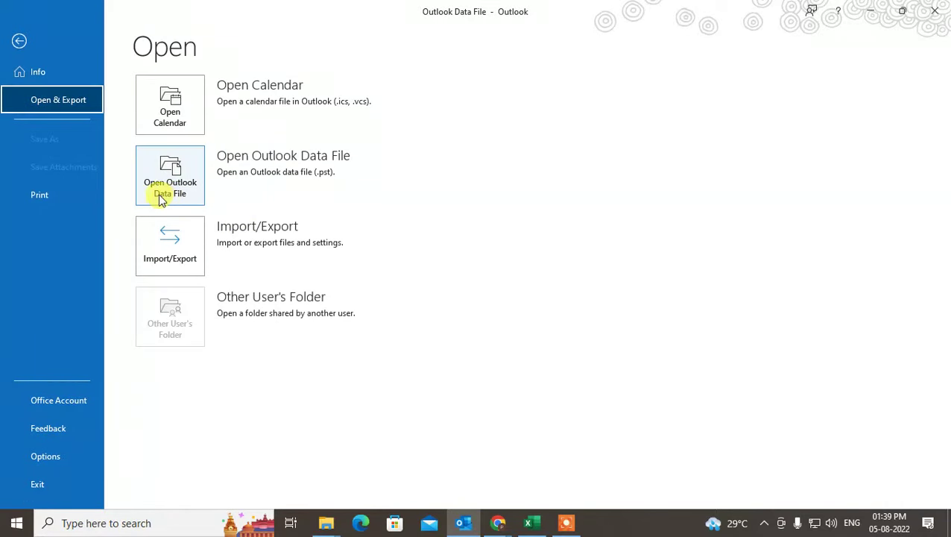
pyautogui.click(168, 191)
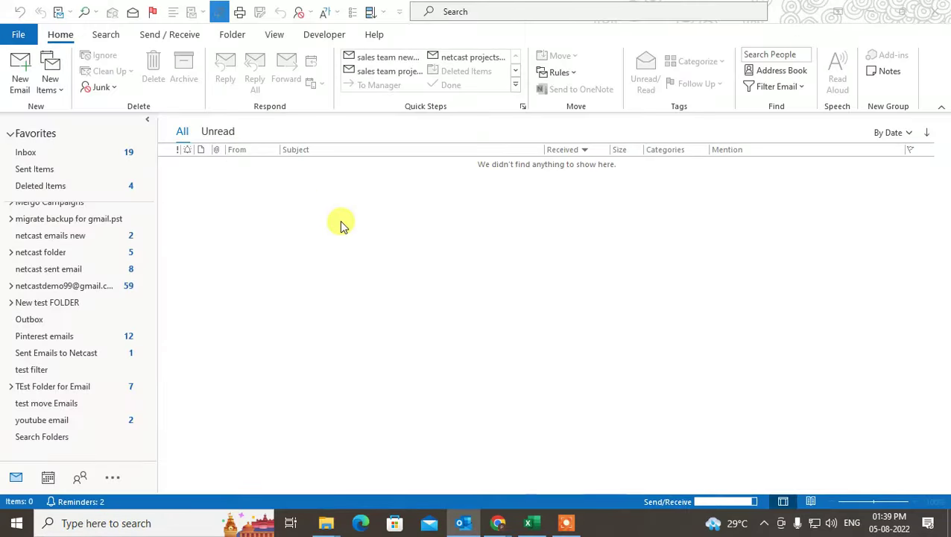
pyautogui.click(253, 146)
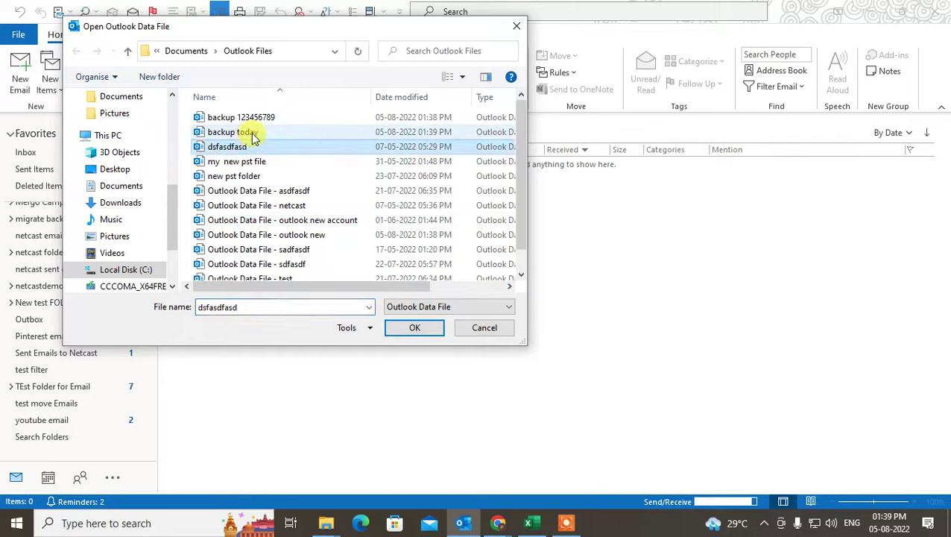
pyautogui.click(251, 131)
pyautogui.rightClick(267, 139)
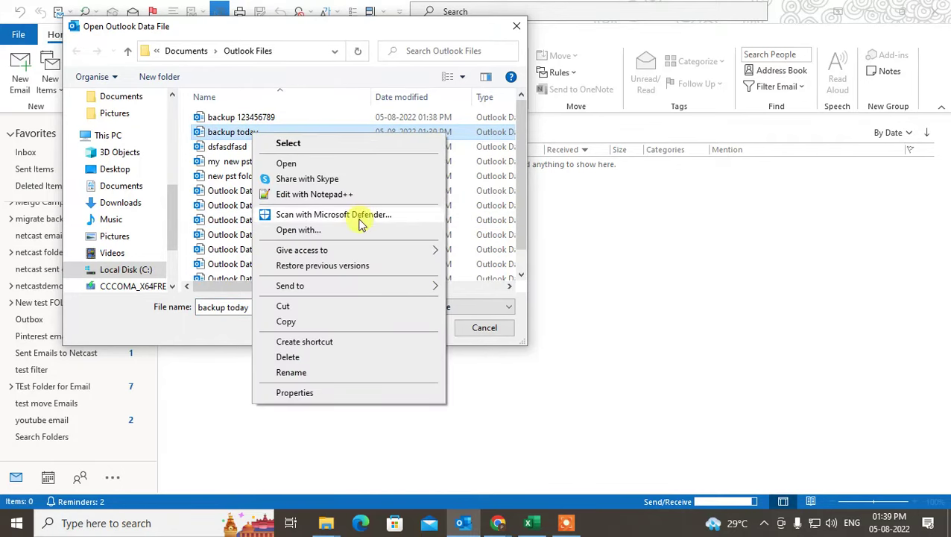
pyautogui.click(308, 322)
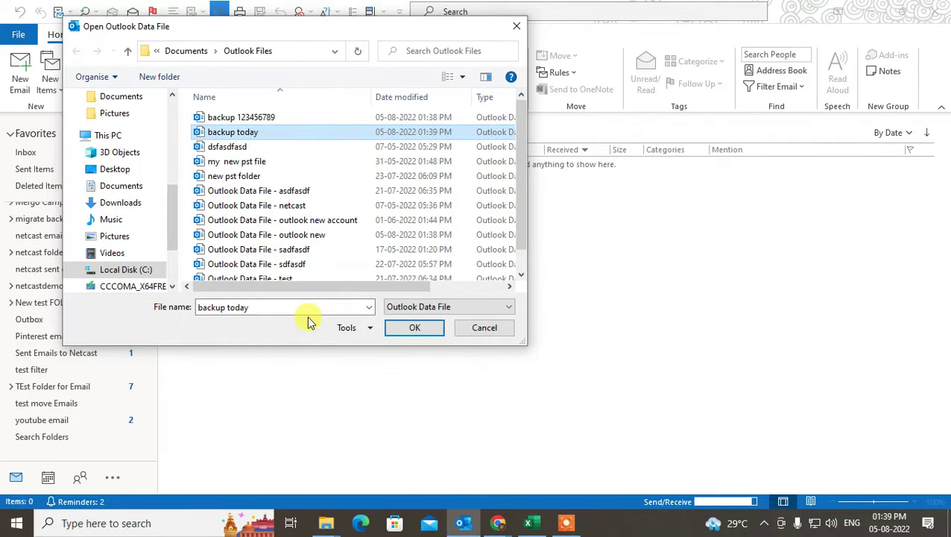
pyautogui.rightClick(253, 131)
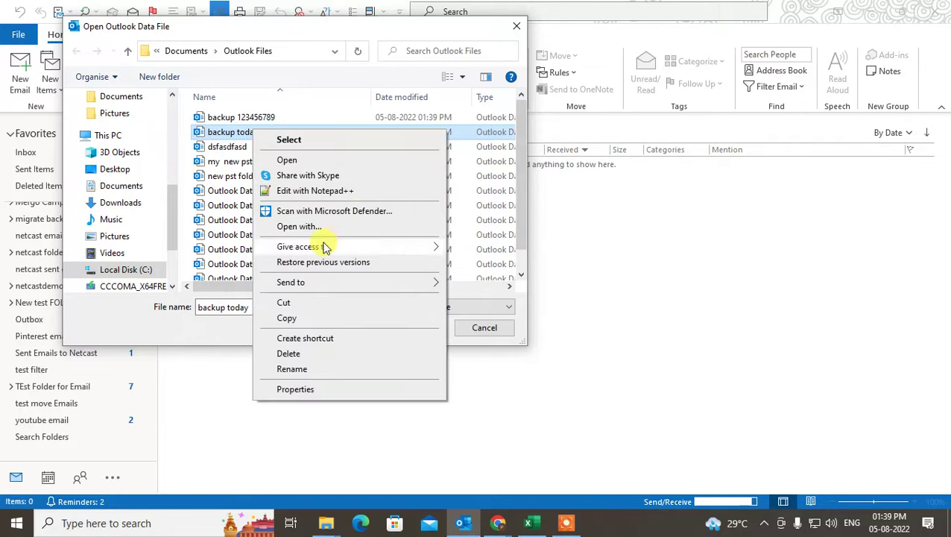
pyautogui.click(286, 319)
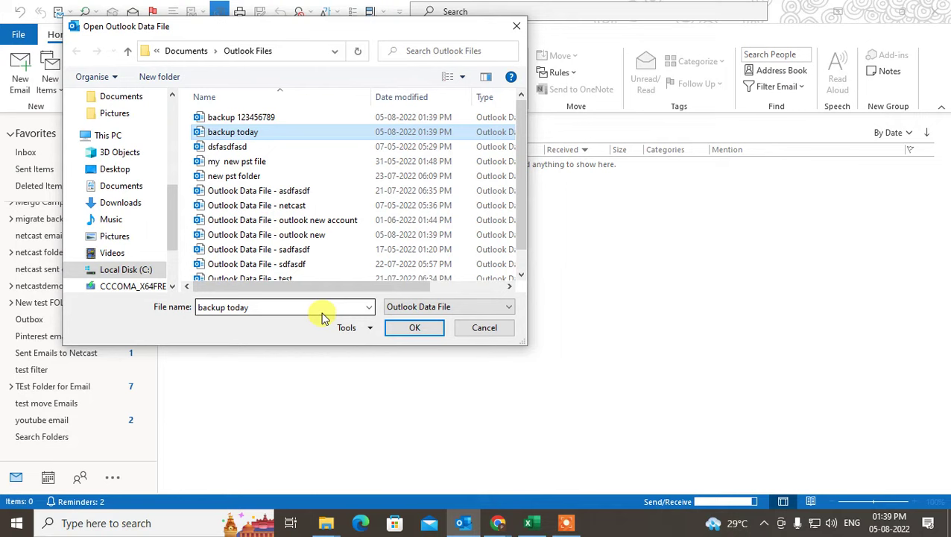
# Step: Create a folder named "new computer" inside Outlook Files and open it
pyautogui.click(160, 77)
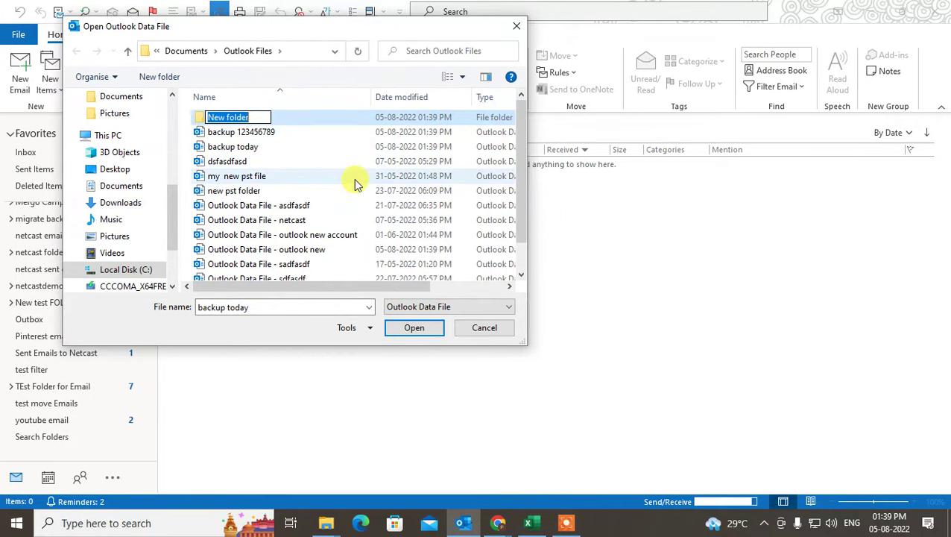
pyautogui.write('new computer')
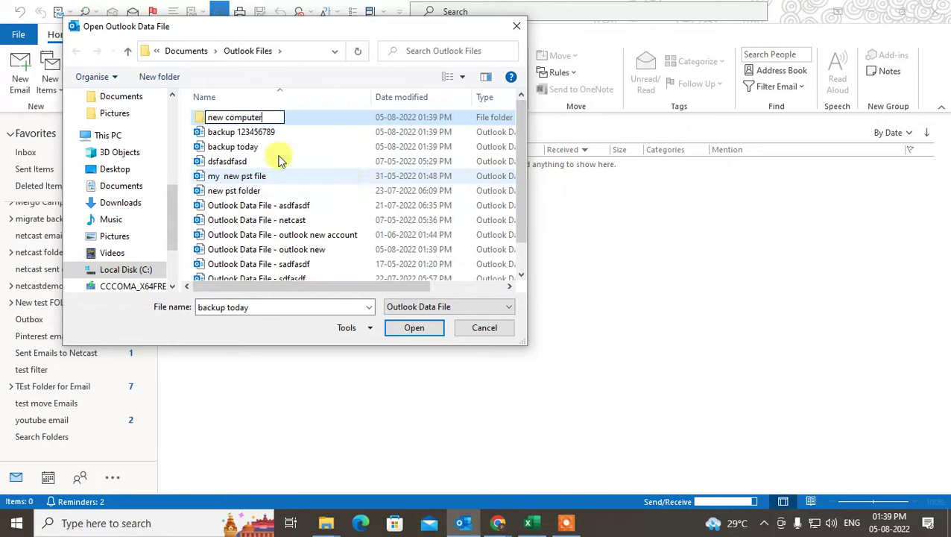
pyautogui.doubleClick(302, 123)
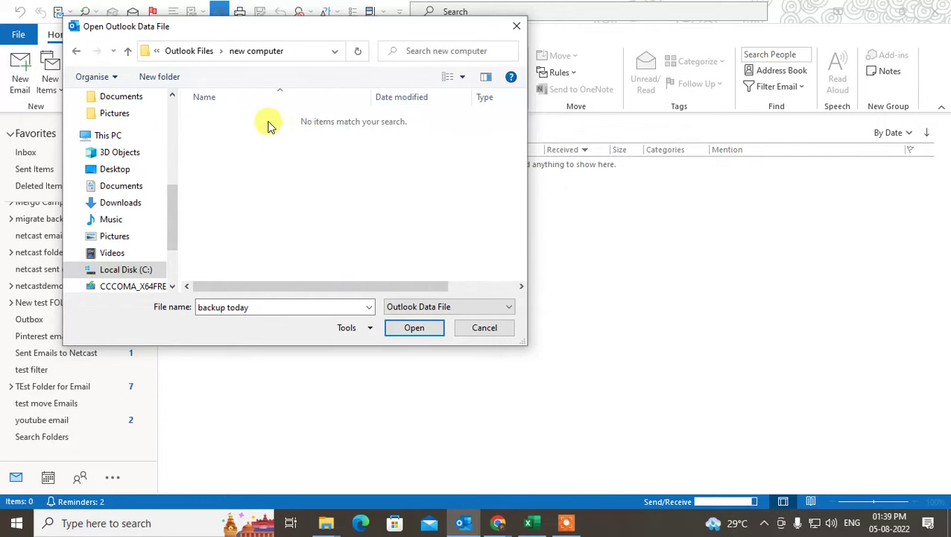
# Step: Try to paste the copied "backup today" file into the "new computer" folder, skip the file, and close the dialog and Outlook
pyautogui.rightClick(255, 124)
pyautogui.click(316, 200)
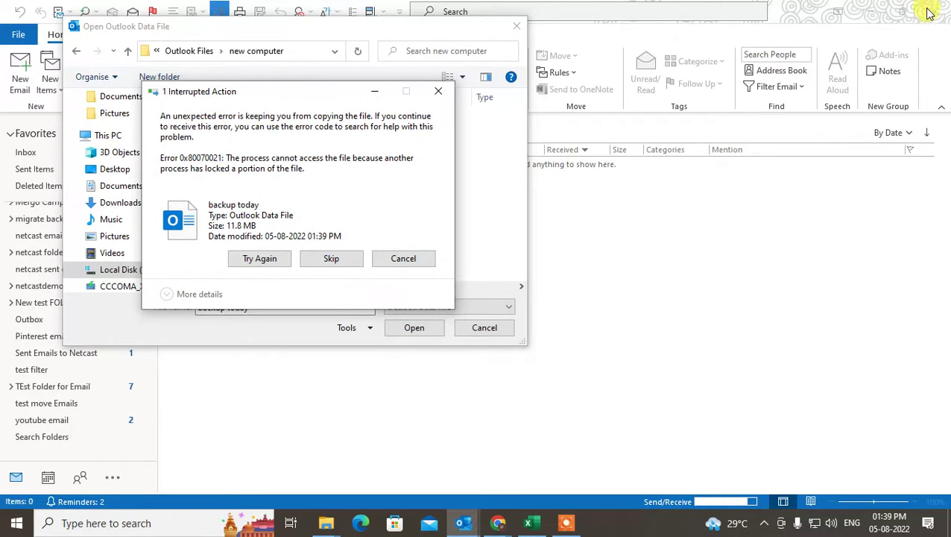
pyautogui.click(333, 258)
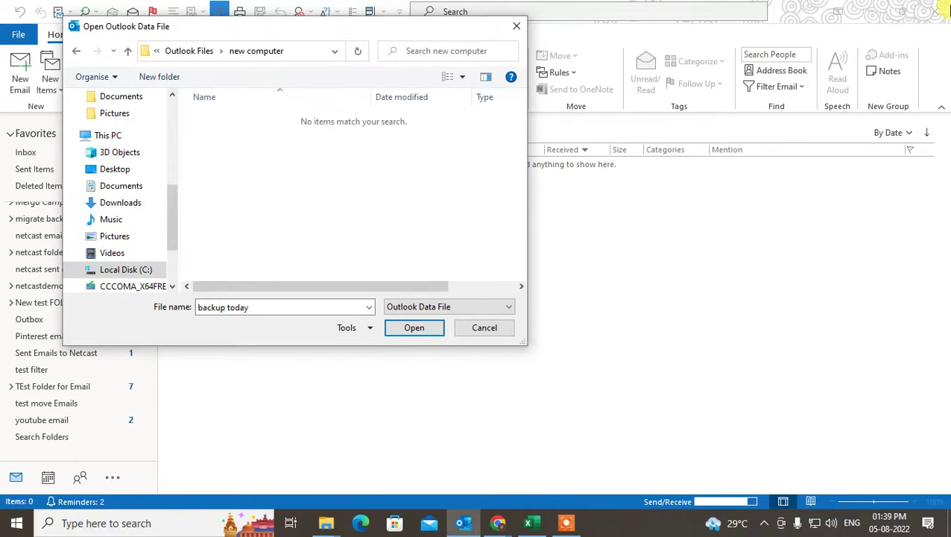
pyautogui.click(516, 26)
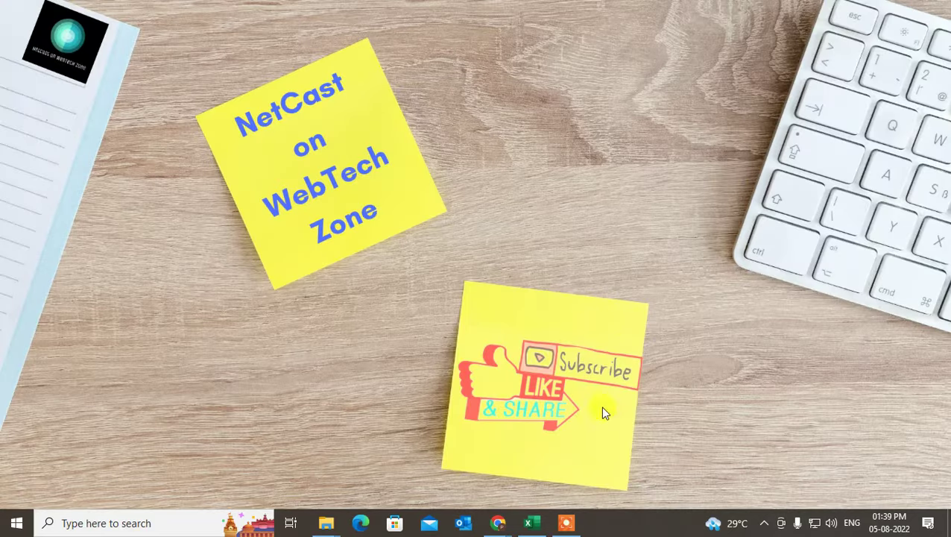
# Step: Switch to File Explorer and paste the copied "backup today" file into the "new computer" folder in Outlook Files
pyautogui.click(324, 523)
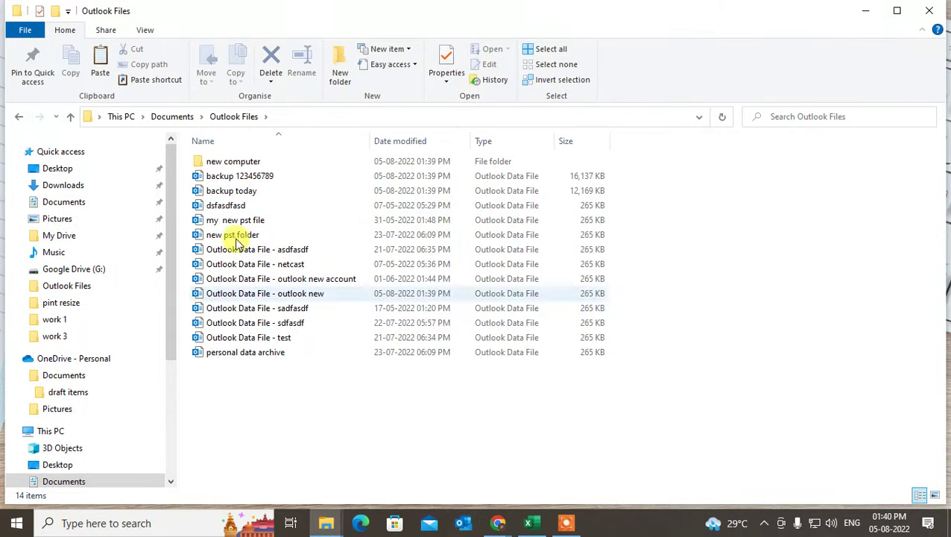
pyautogui.doubleClick(212, 161)
pyautogui.hotkey('ctrl', 'v')
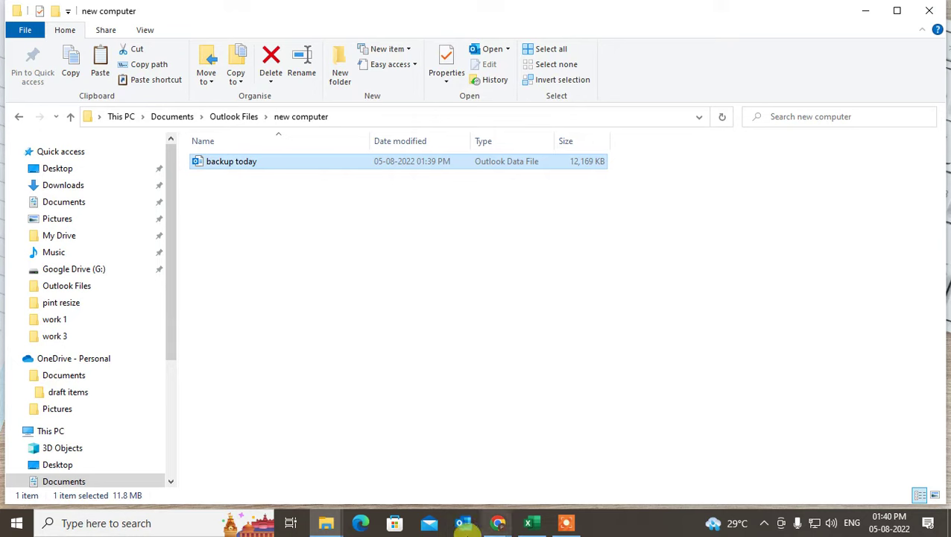
# Step: Start Outlook again and open the "backup today" data file from the "new computer" folder
pyautogui.click(461, 527)
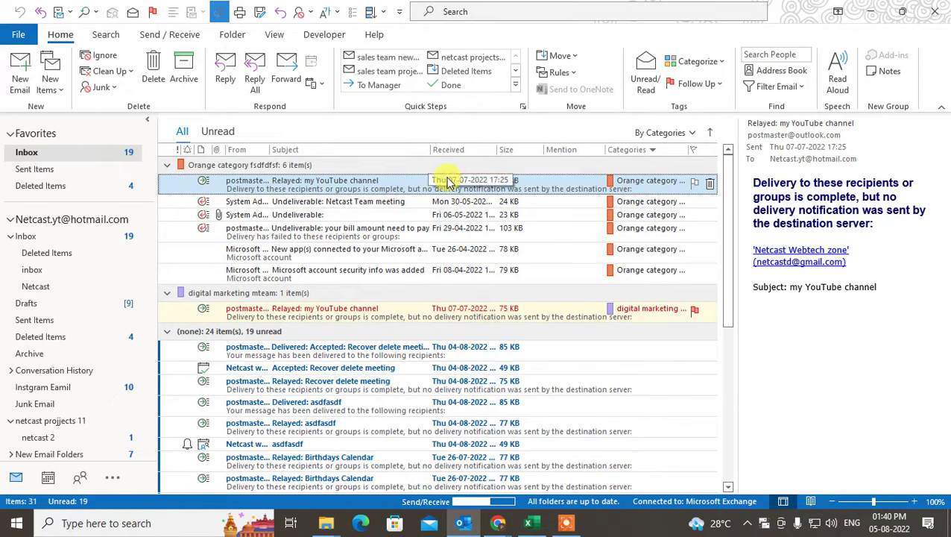
pyautogui.click(18, 34)
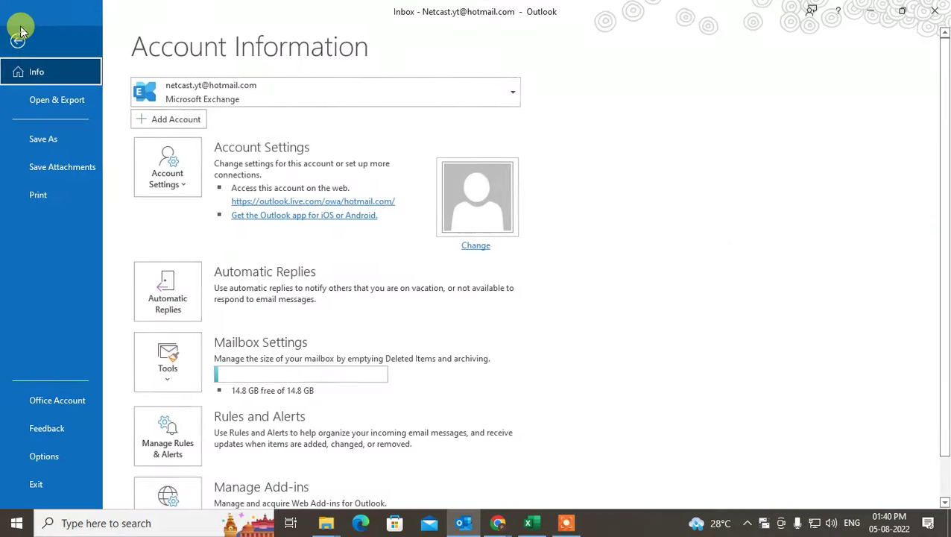
pyautogui.click(62, 104)
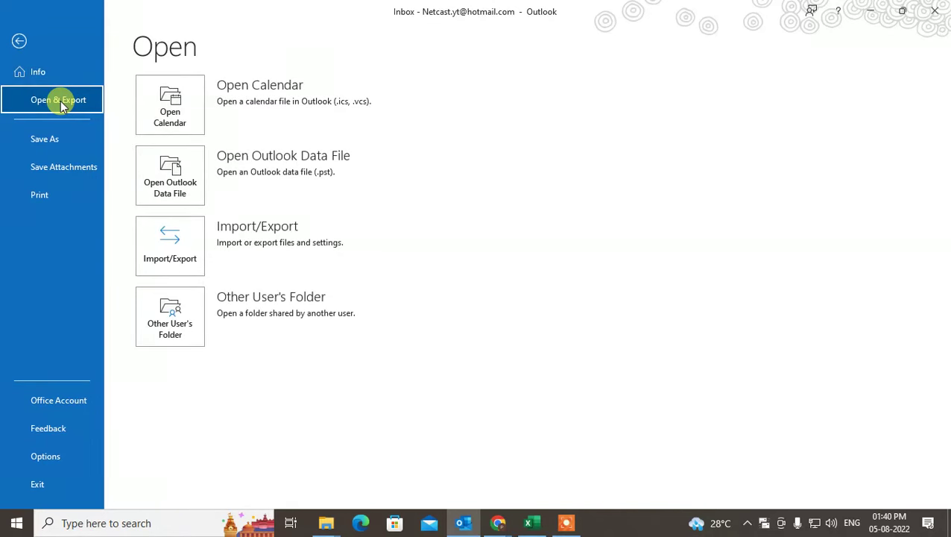
pyautogui.click(165, 182)
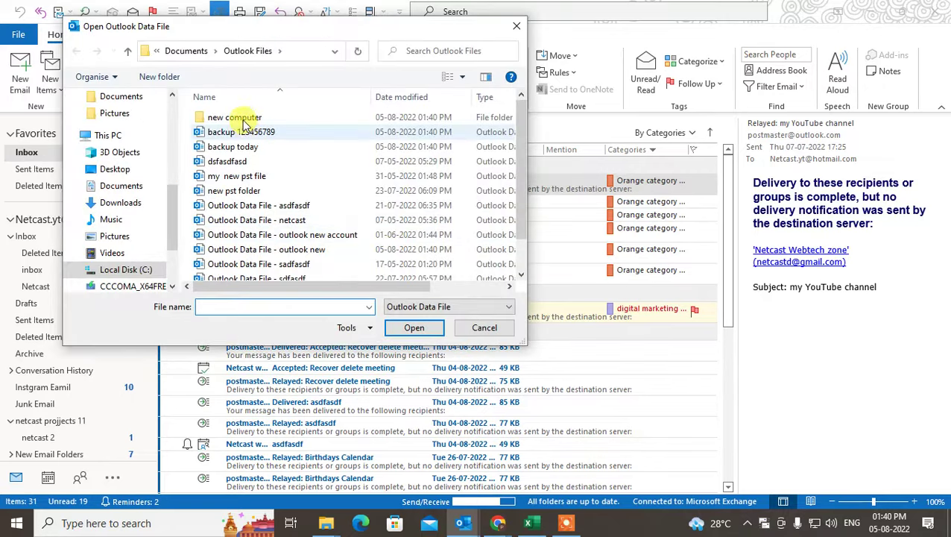
pyautogui.doubleClick(240, 121)
pyautogui.click(252, 127)
pyautogui.click(415, 328)
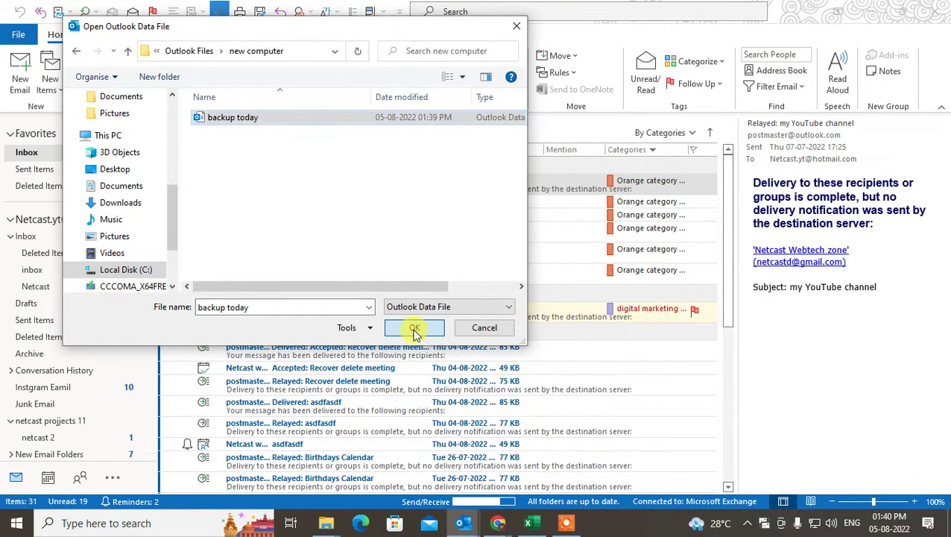
# Step: Collapse the expanded Outlook Data File entries in the folder list
pyautogui.scroll(-20, 112, 373)
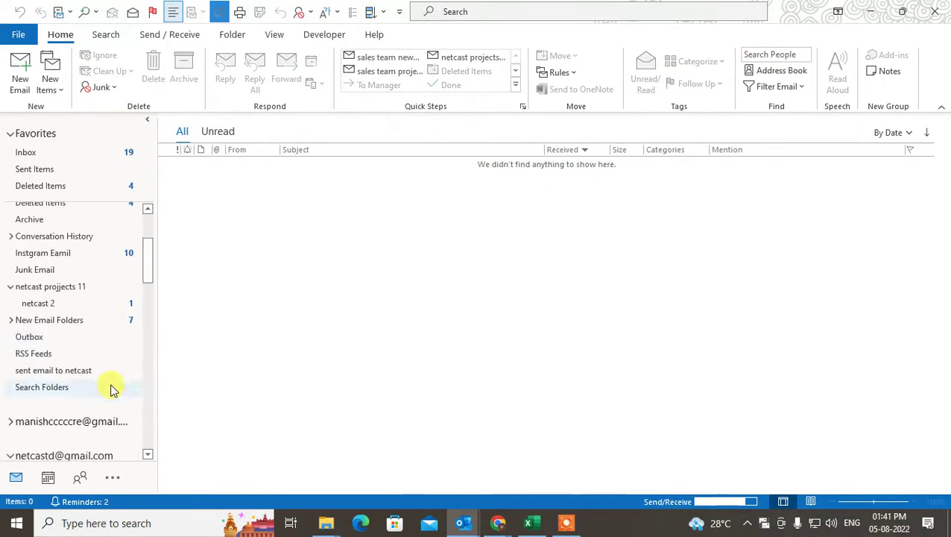
pyautogui.scroll(2, 85, 388)
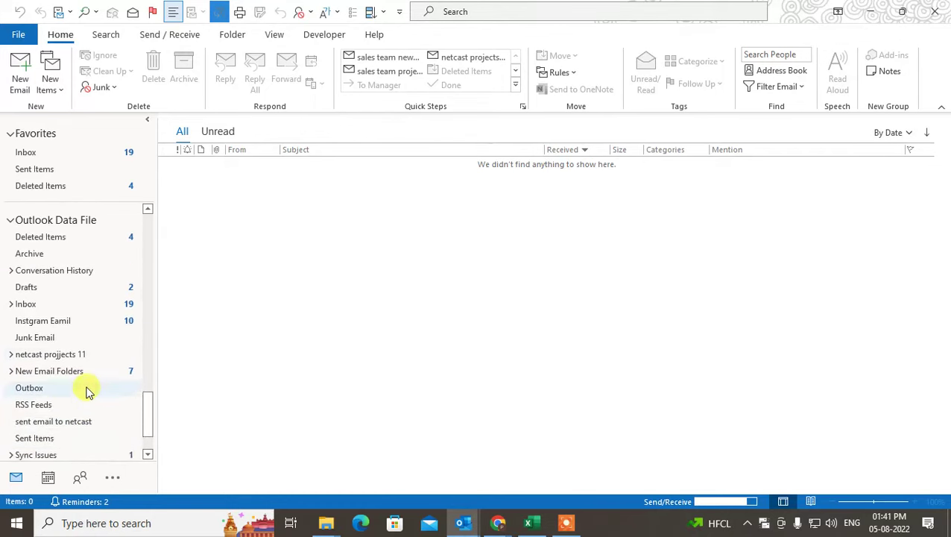
pyautogui.click(45, 218)
pyautogui.click(30, 253)
pyautogui.click(13, 287)
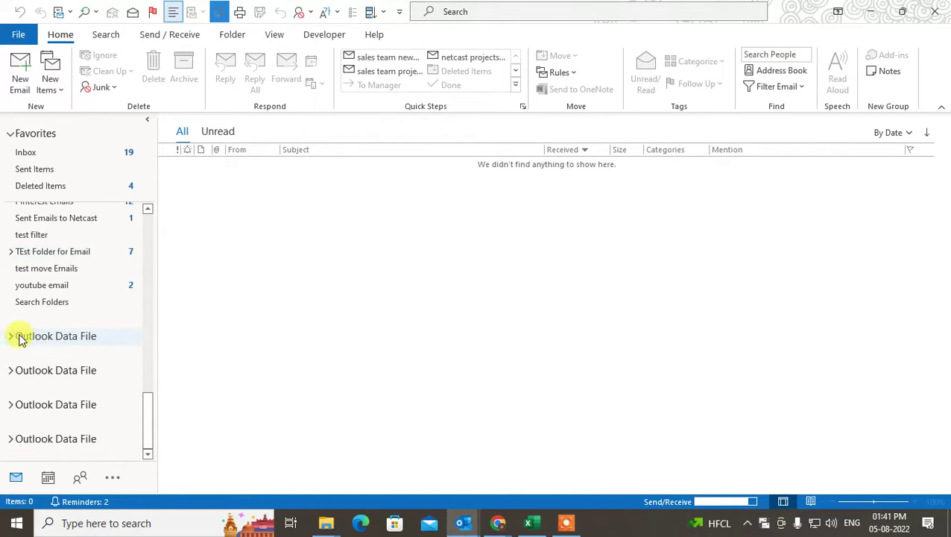
# Step: Expand the first Outlook Data File, view the messages in its Inbox, and collapse the Favorites group
pyautogui.click(10, 340)
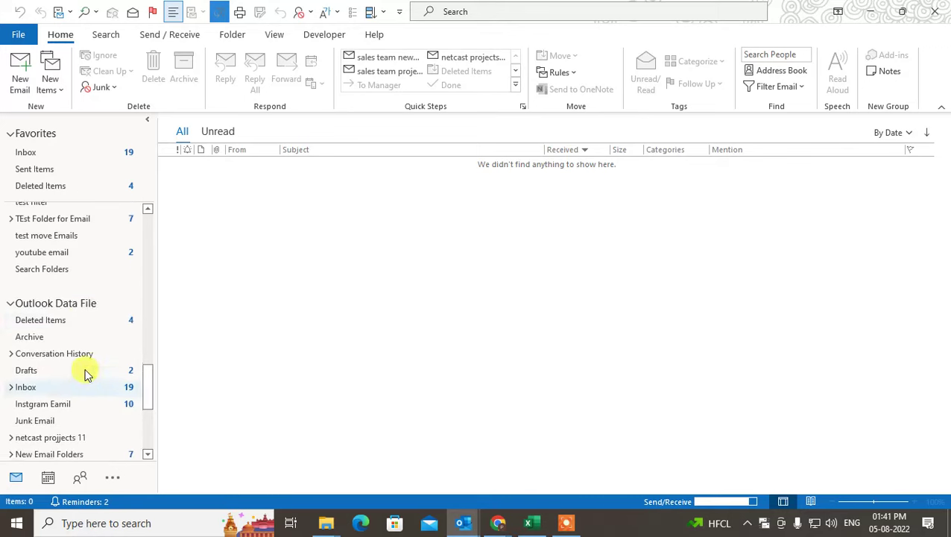
pyautogui.click(80, 319)
pyautogui.click(60, 386)
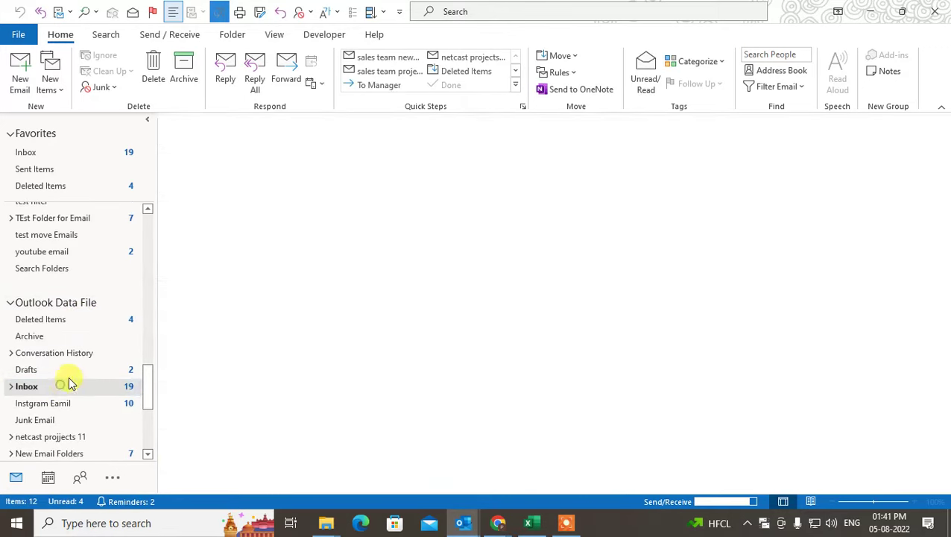
pyautogui.click(11, 133)
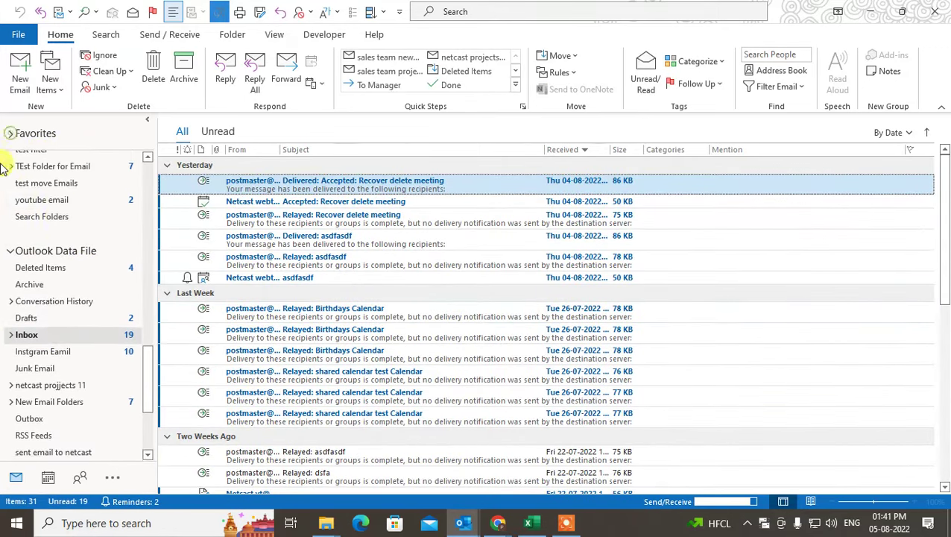
# Step: Start an import from another program or file and choose Outlook Data File (.pst) as the file type
pyautogui.scroll(-5, 45, 261)
pyautogui.scroll(5, 85, 275)
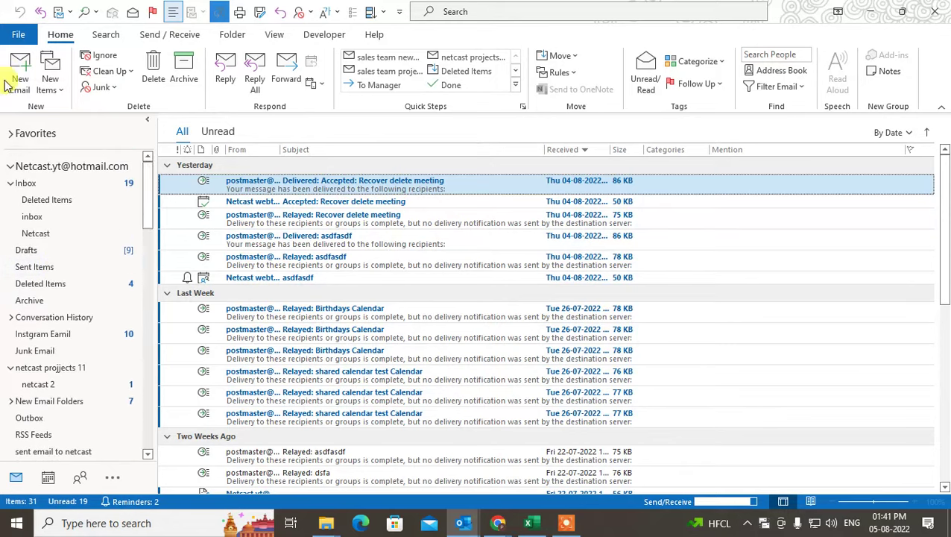
pyautogui.click(19, 36)
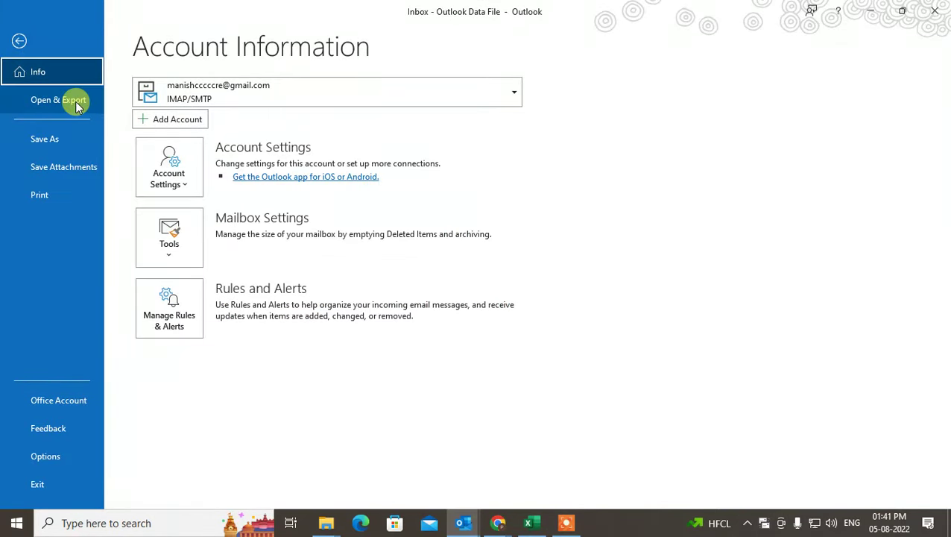
pyautogui.click(184, 164)
pyautogui.click(54, 101)
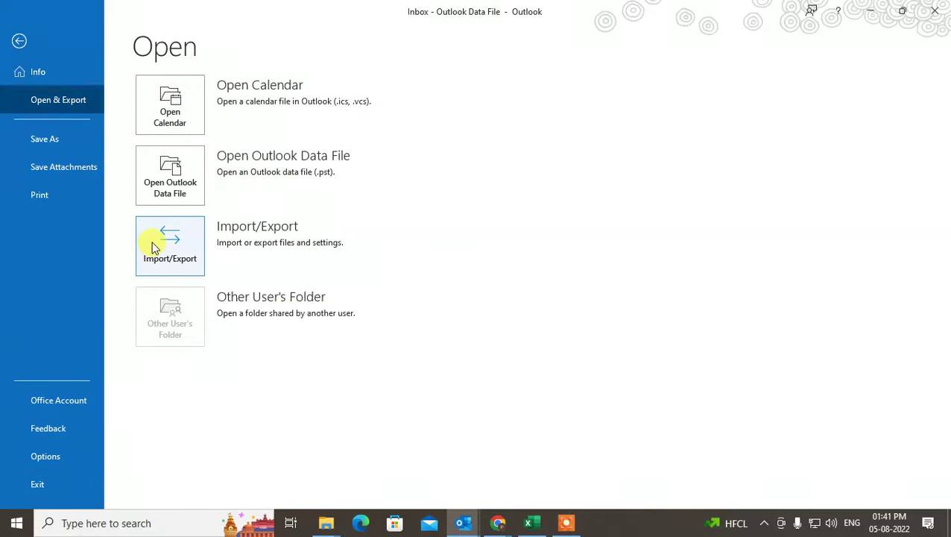
pyautogui.click(153, 247)
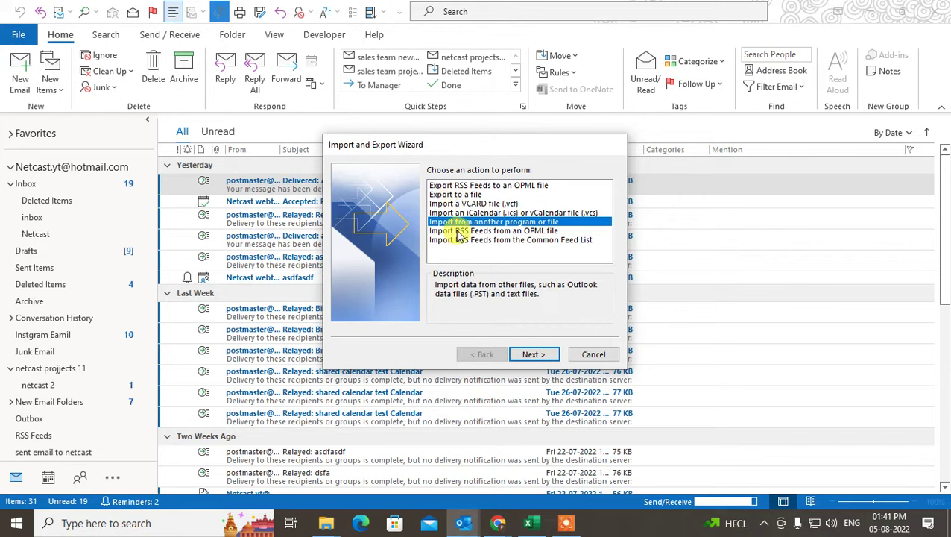
pyautogui.click(533, 359)
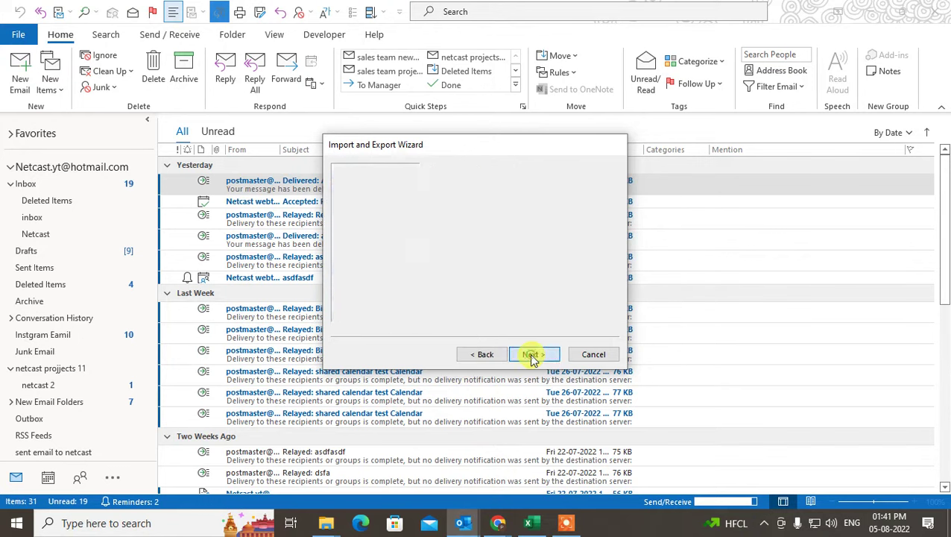
pyautogui.click(494, 193)
pyautogui.click(533, 356)
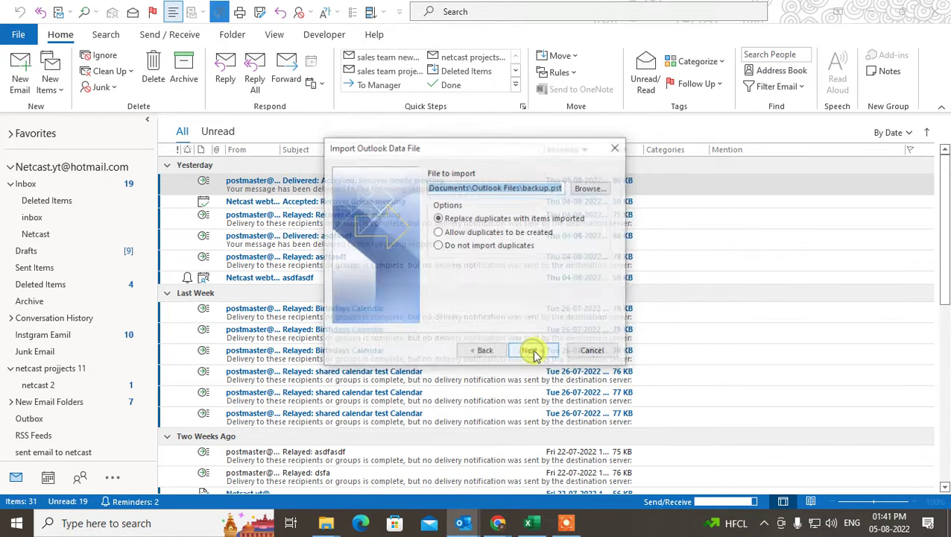
# Step: Set the file to import to the "backup today" data file in the "new computer" folder
pyautogui.click(593, 188)
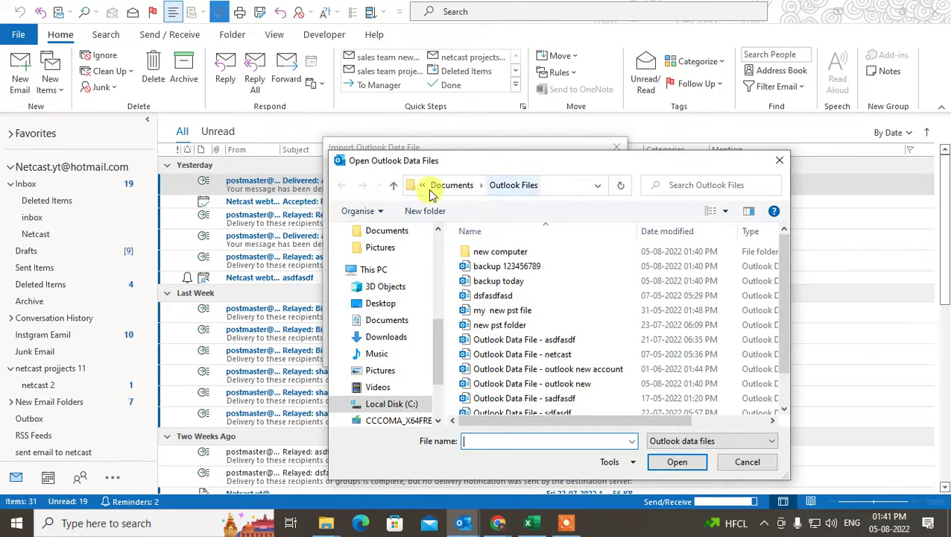
pyautogui.moveTo(548, 157); pyautogui.dragTo(234, 47)
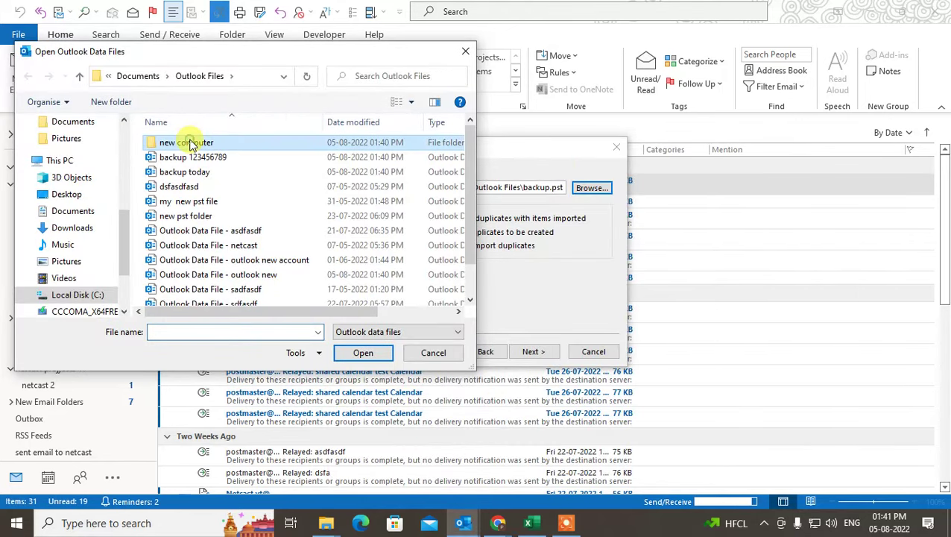
pyautogui.doubleClick(192, 142)
pyautogui.doubleClick(189, 147)
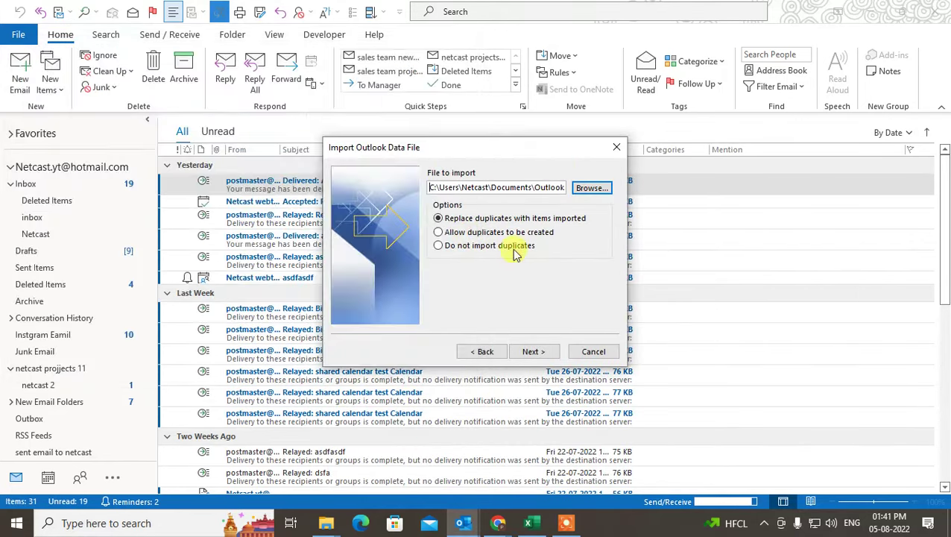
# Step: Try to continue the import with the "Do not import duplicates" option, and show the desktop
pyautogui.click(439, 246)
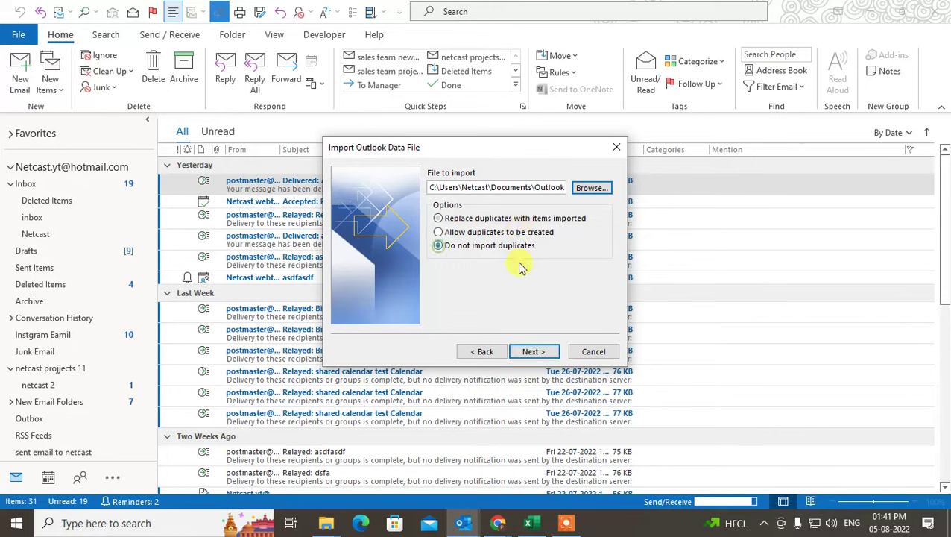
pyautogui.click(540, 355)
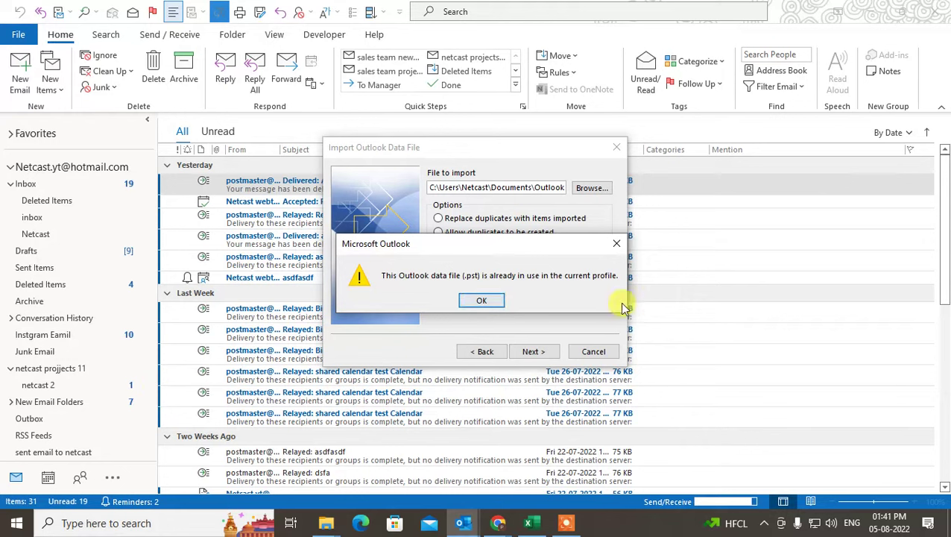
pyautogui.click(498, 299)
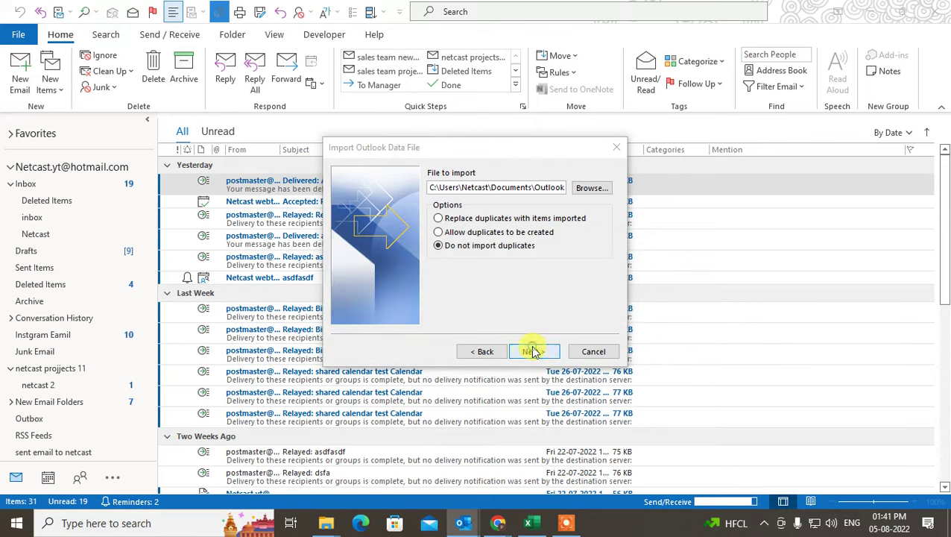
pyautogui.click(534, 351)
pyautogui.click(617, 240)
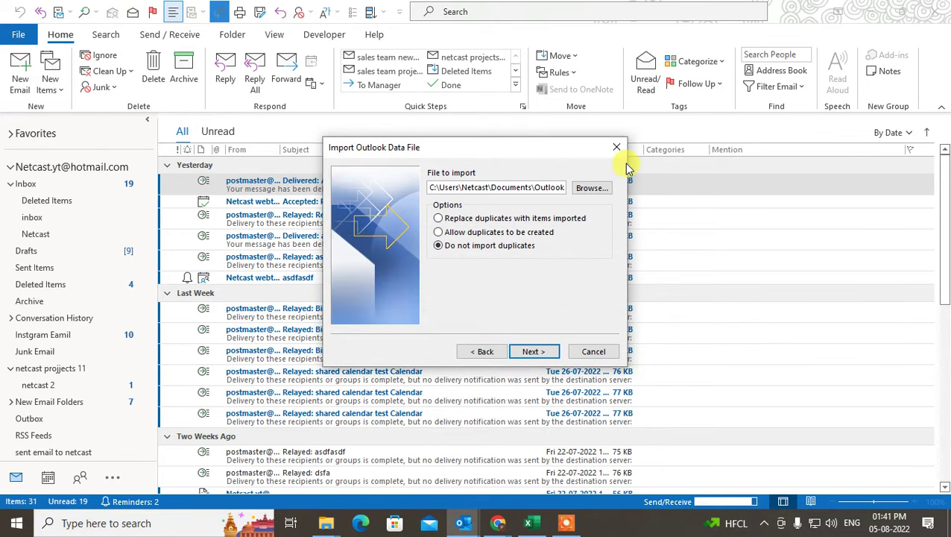
pyautogui.press('super+d')
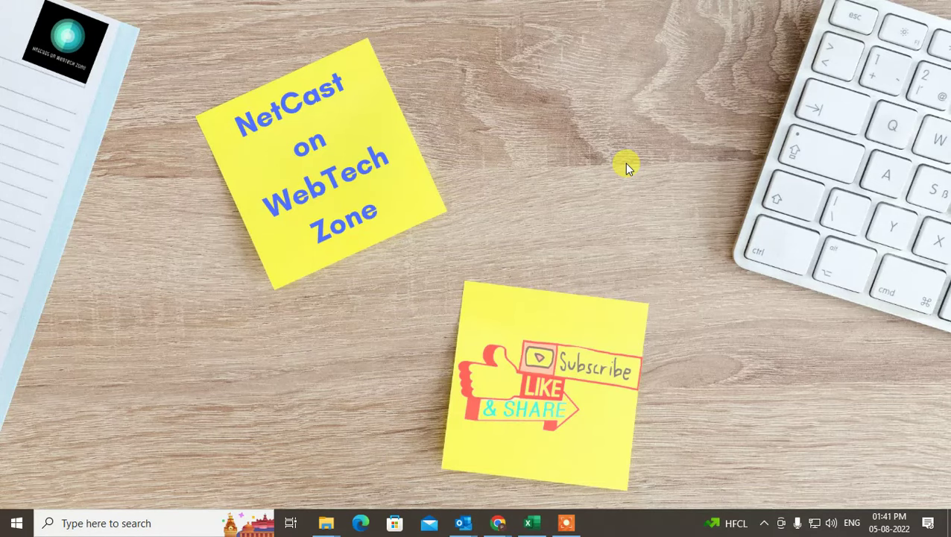